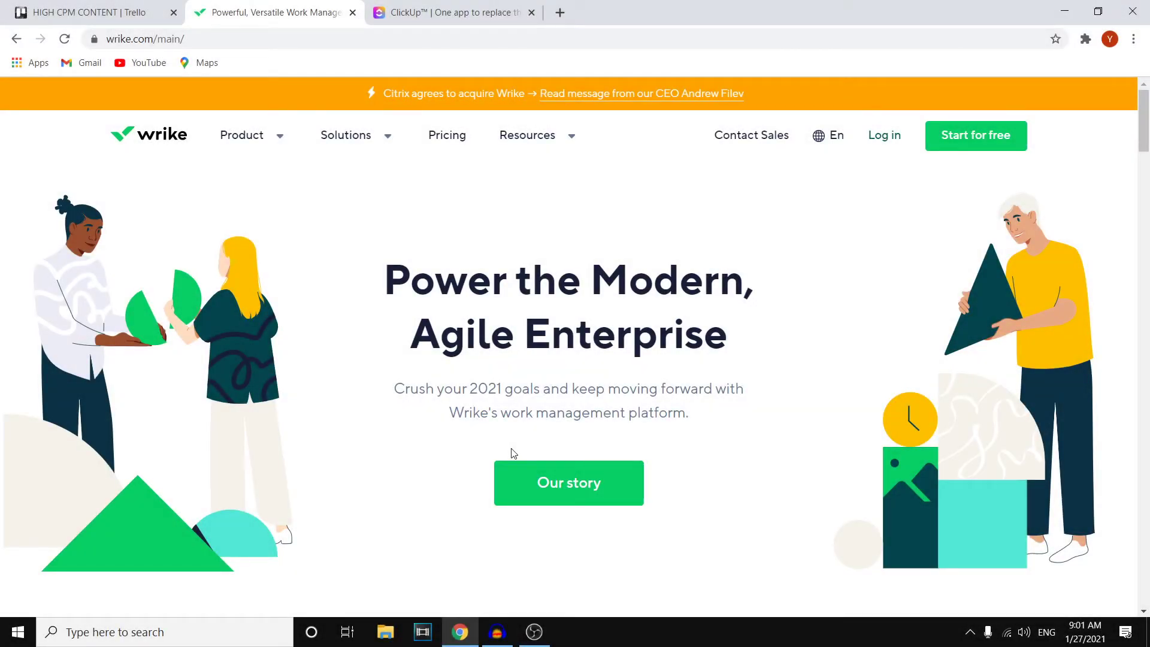
Glance at the ClickUp homepage, then open Wrike's Plans and Pricing page
left_click(455, 12)
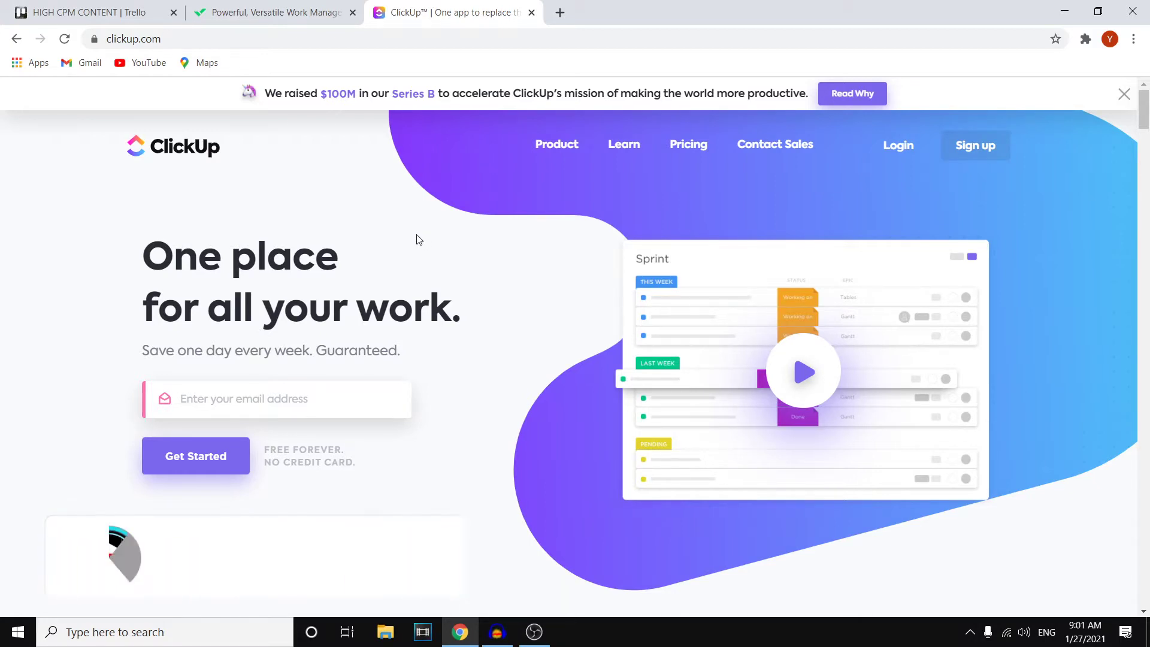
key("ctrl+shift+Tab")
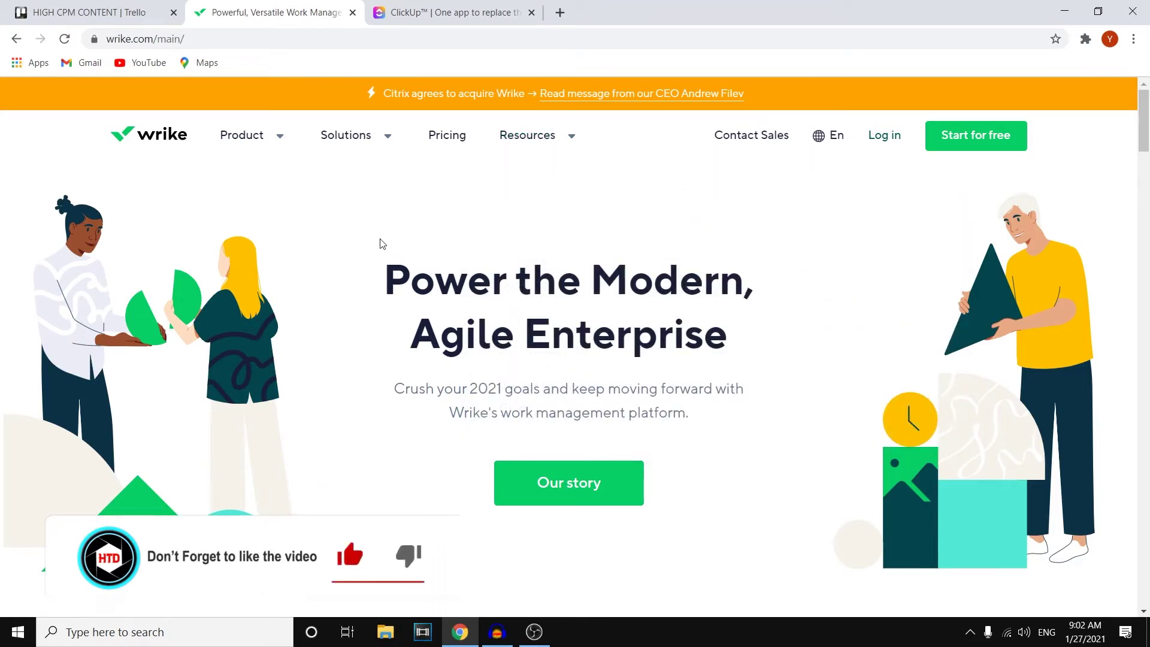
left_click(448, 141)
Load ClickUp's pricing page and show Wrike's Free, Professional, Business and Enterprise plan prices
left_click(443, 12)
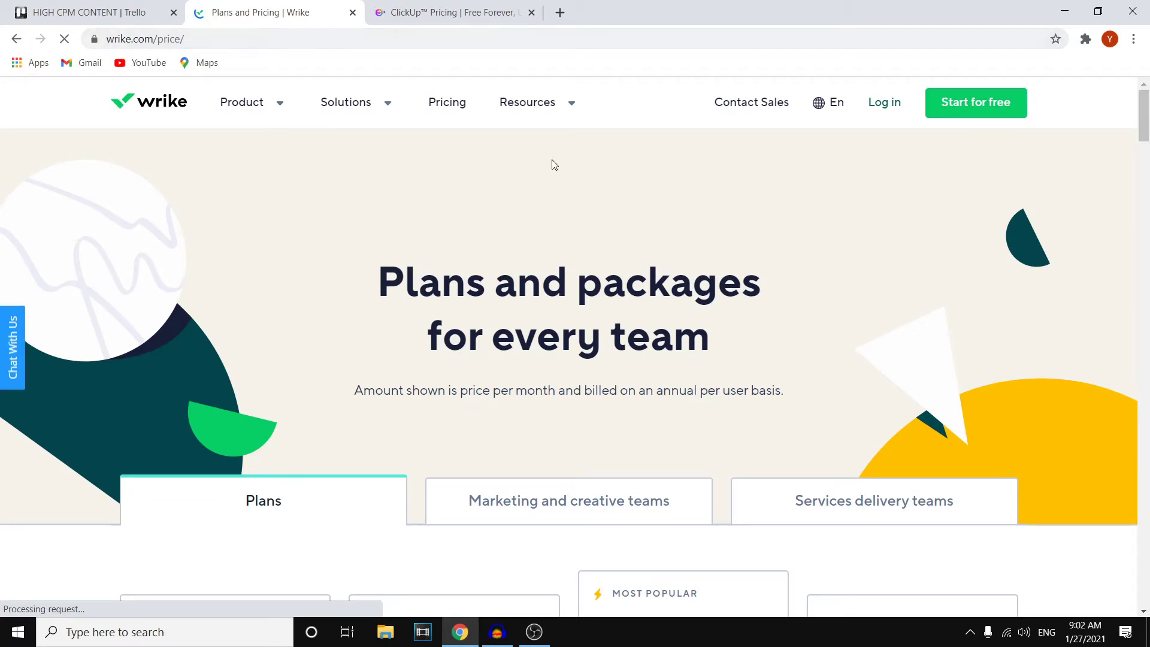
scroll(555, 165, "down", 4)
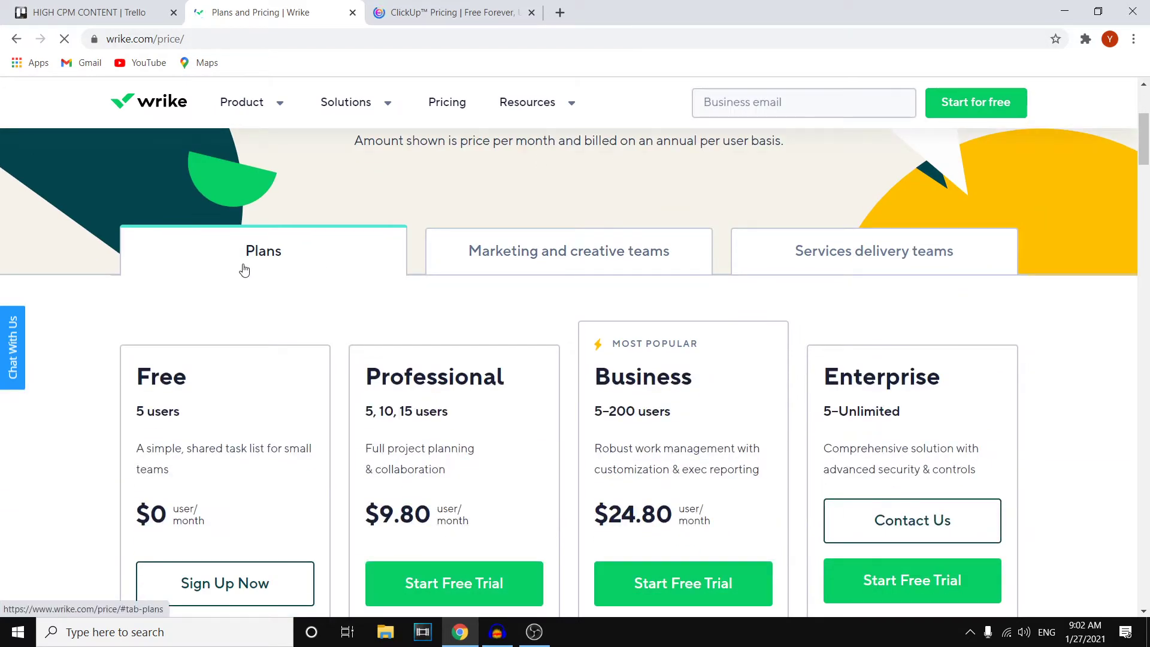
left_click(245, 270)
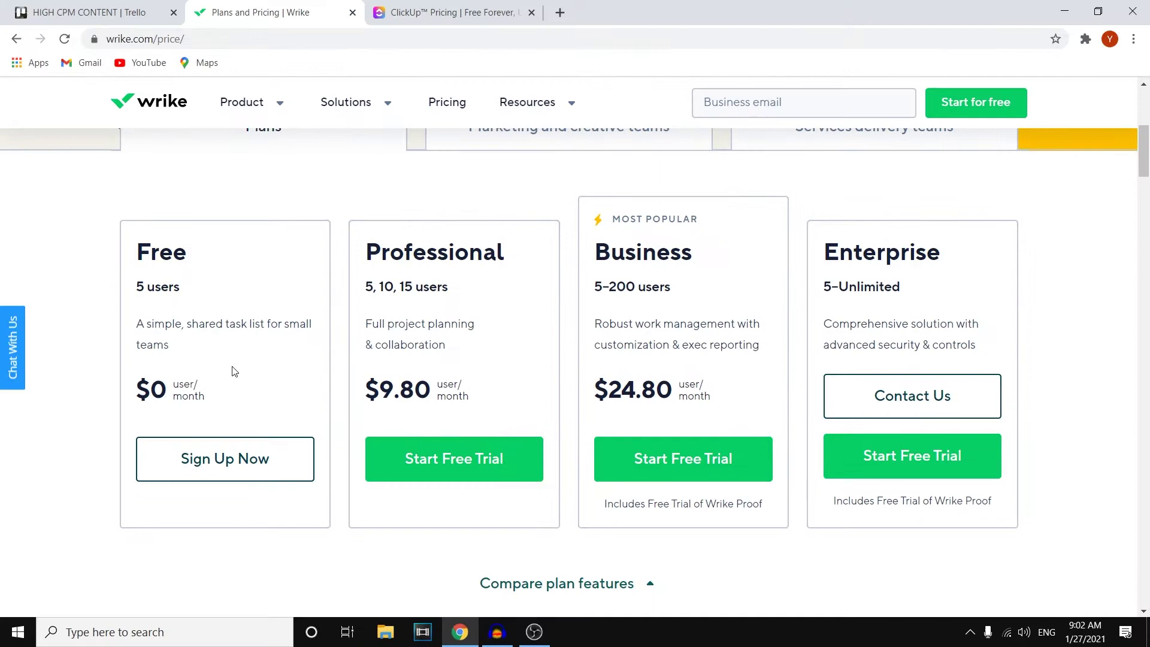
Read the feature tooltips of ClickUp's Free and €4.12 Unlimited plans
left_click(457, 10)
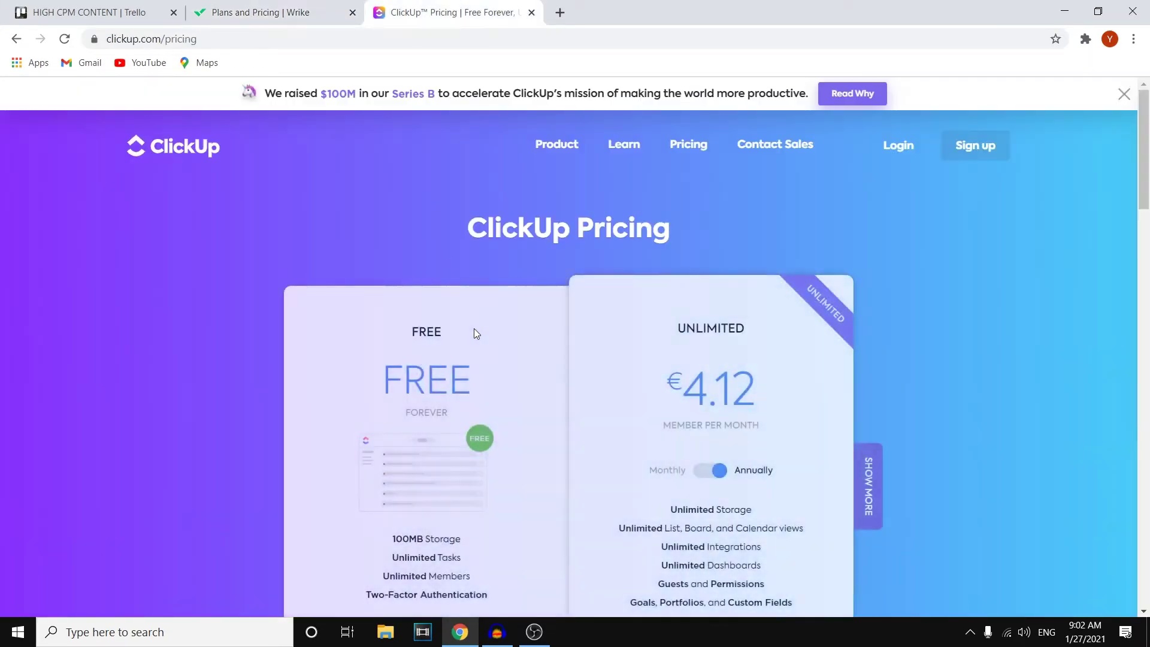
scroll(470, 311, "down", 3)
scroll(466, 289, "up", 2)
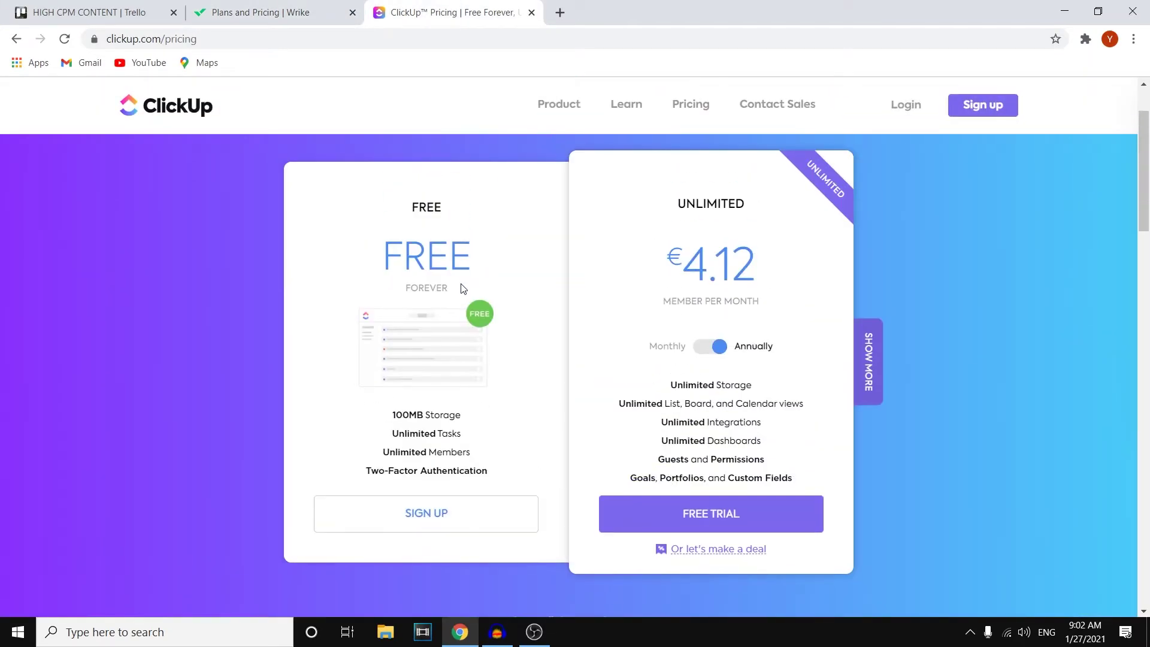
mouse_move(454, 459)
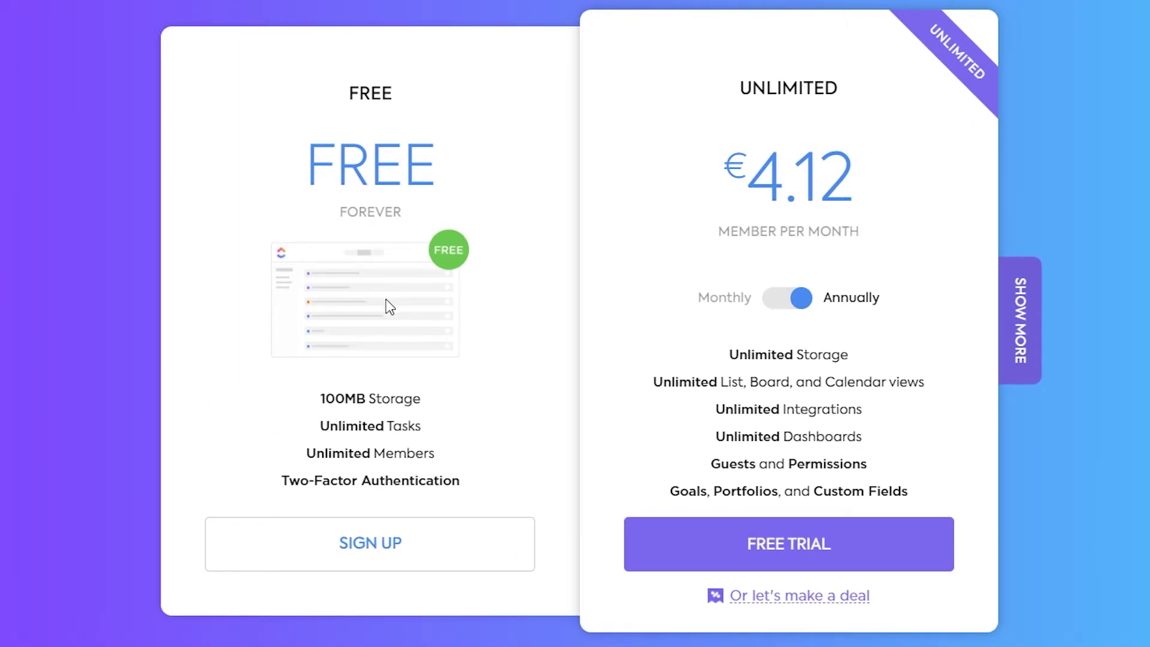
mouse_move(867, 375)
mouse_move(336, 424)
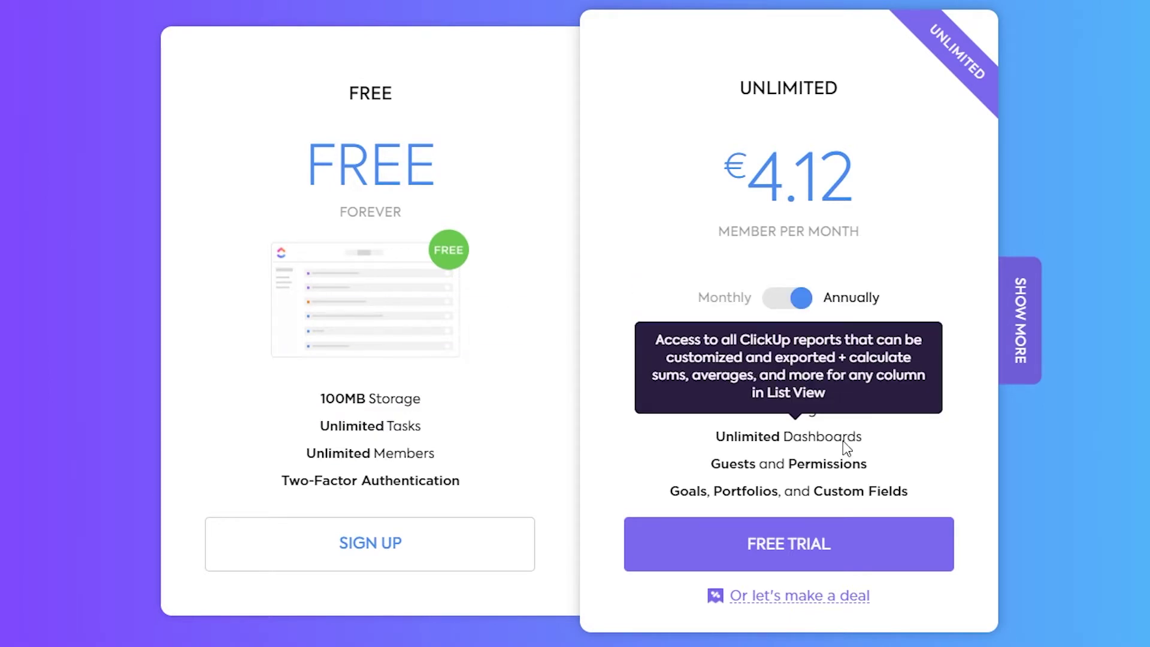
mouse_move(819, 207)
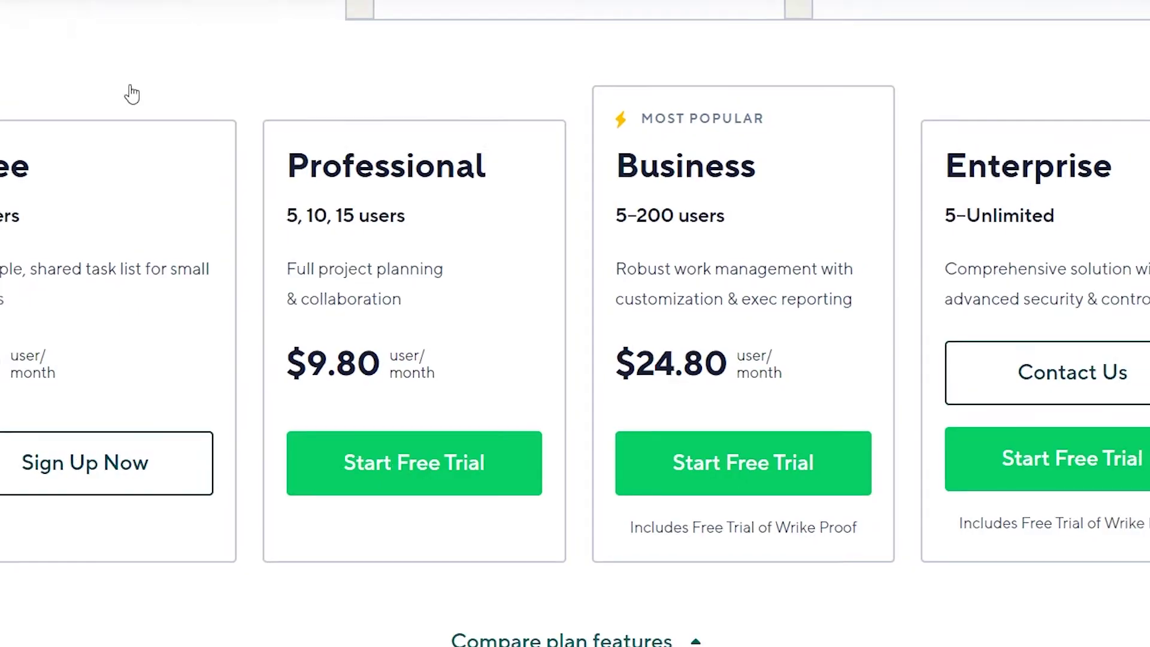
mouse_move(241, 102)
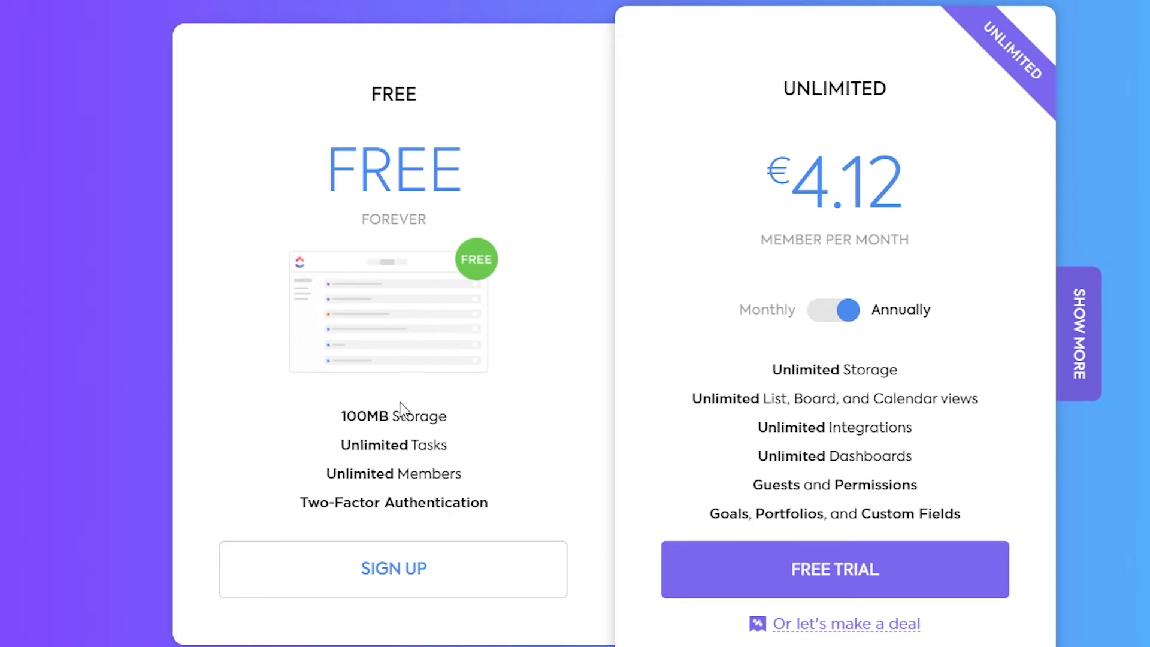
Check Wrike's user limits: Professional 5, 10, 15; Business 5–200; Enterprise 5–Unlimited
mouse_move(399, 414)
mouse_move(389, 445)
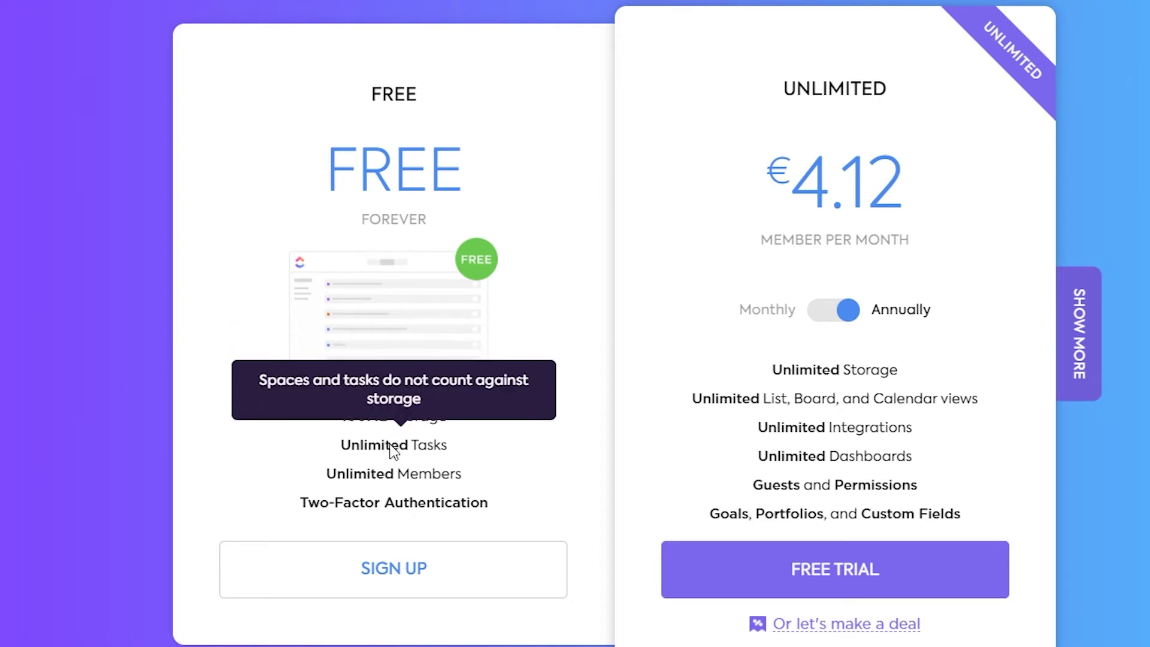
mouse_move(396, 467)
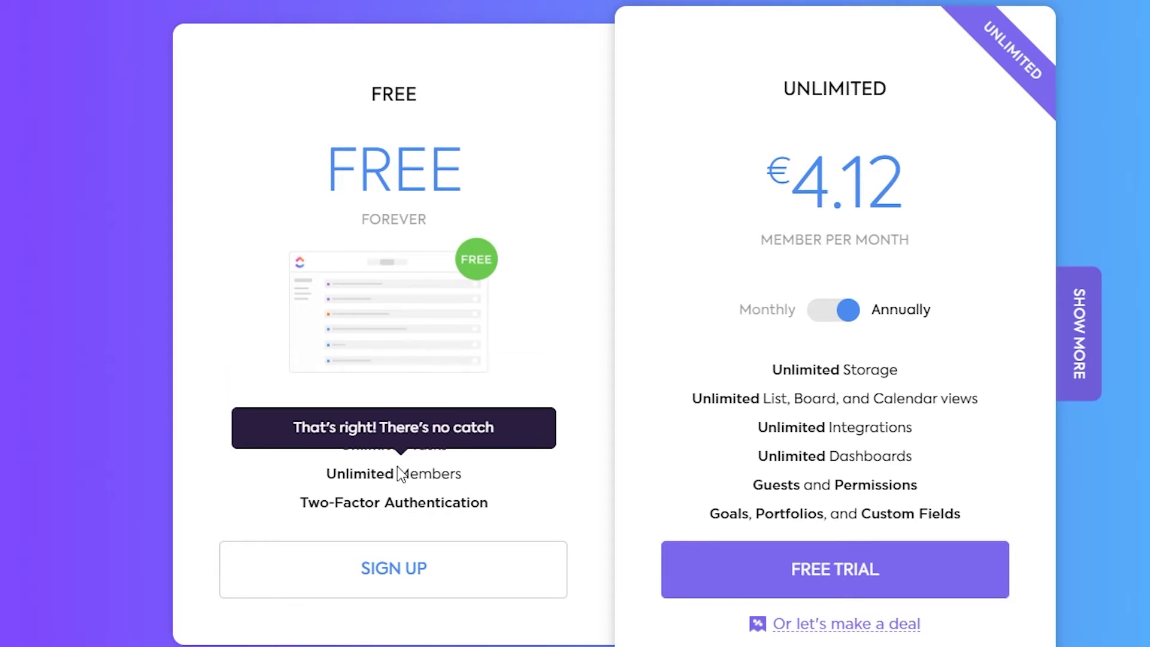
mouse_move(393, 501)
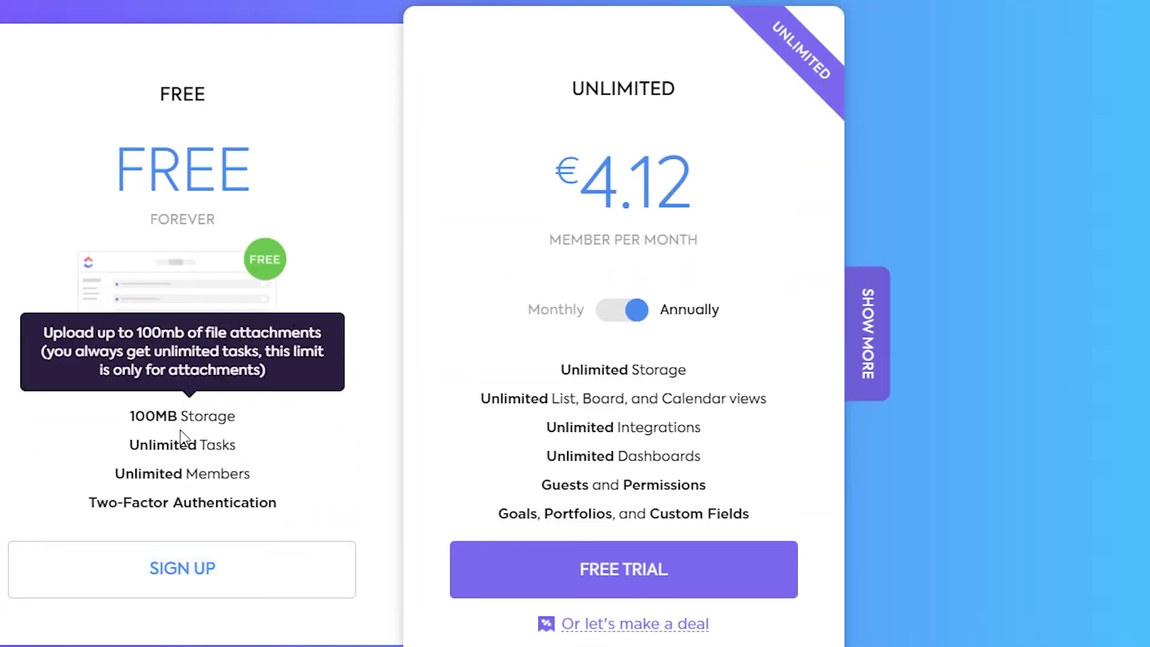
Review the Unlimited plan's feature details and its USD $5 per member monthly price
mouse_move(170, 466)
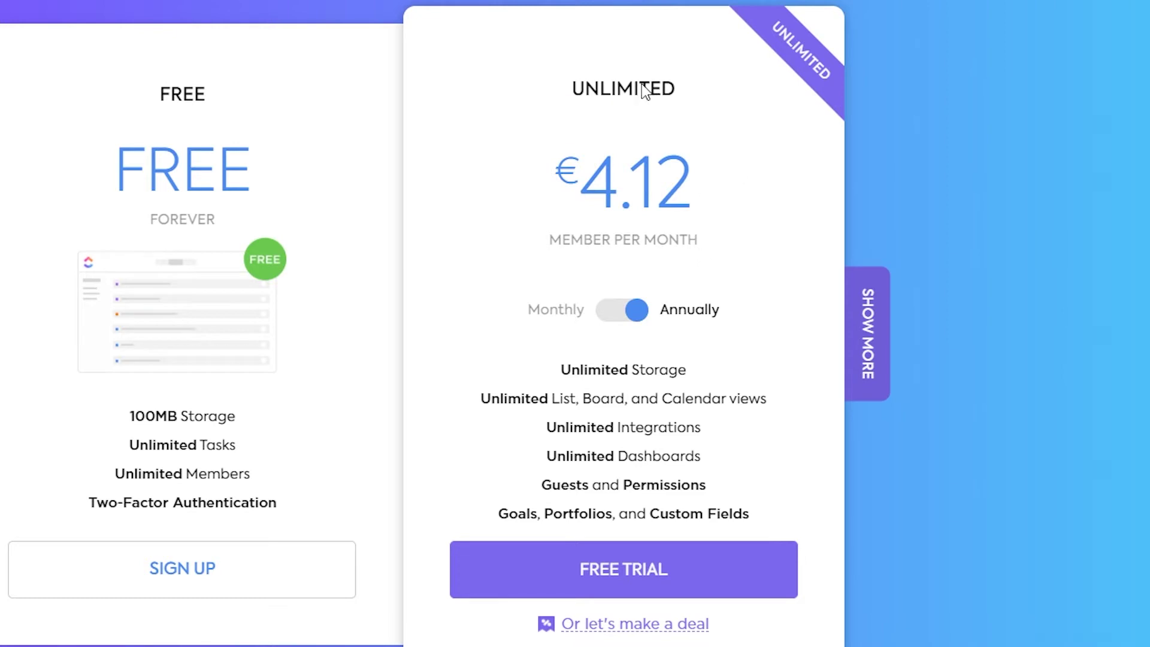
mouse_move(699, 385)
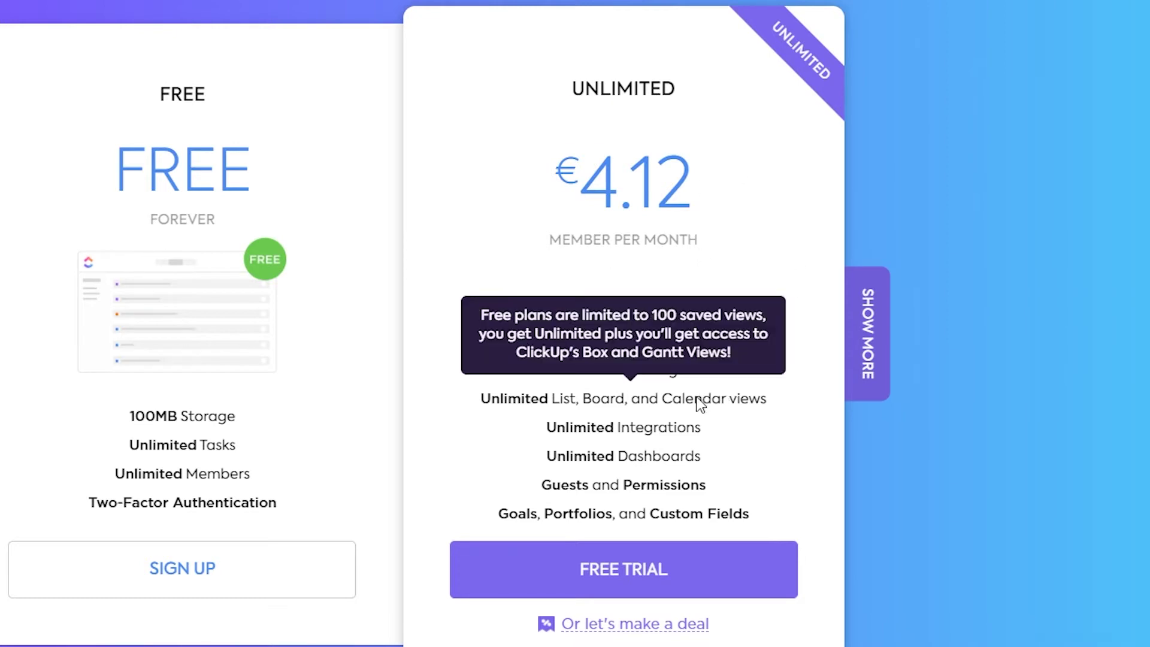
mouse_move(622, 187)
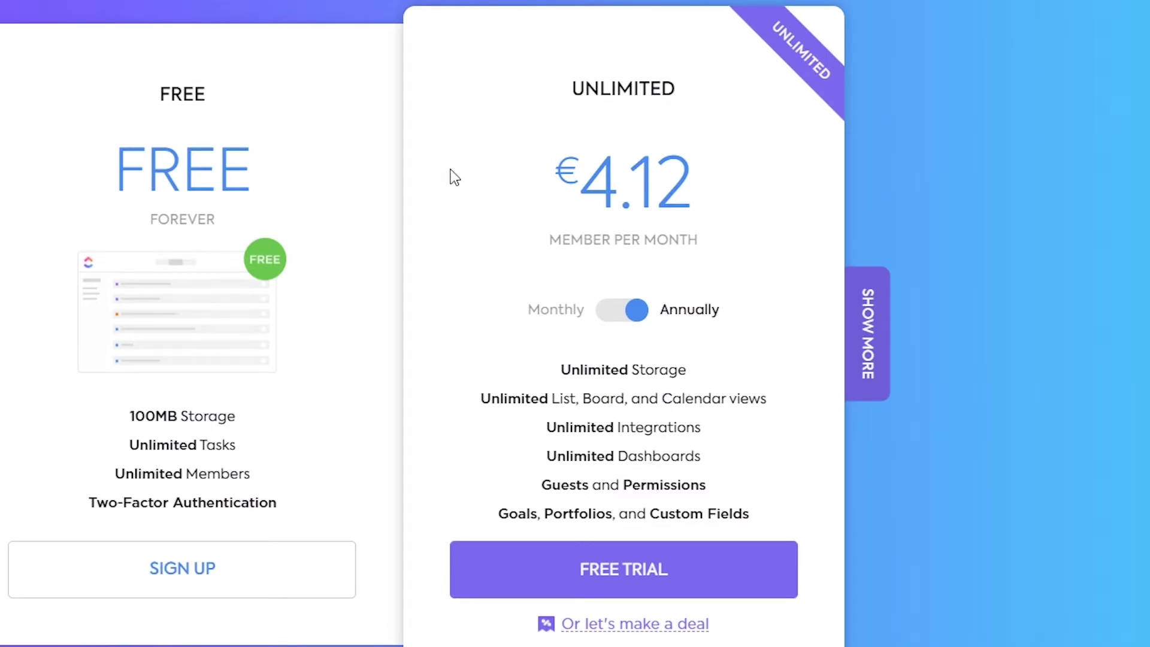
mouse_move(746, 213)
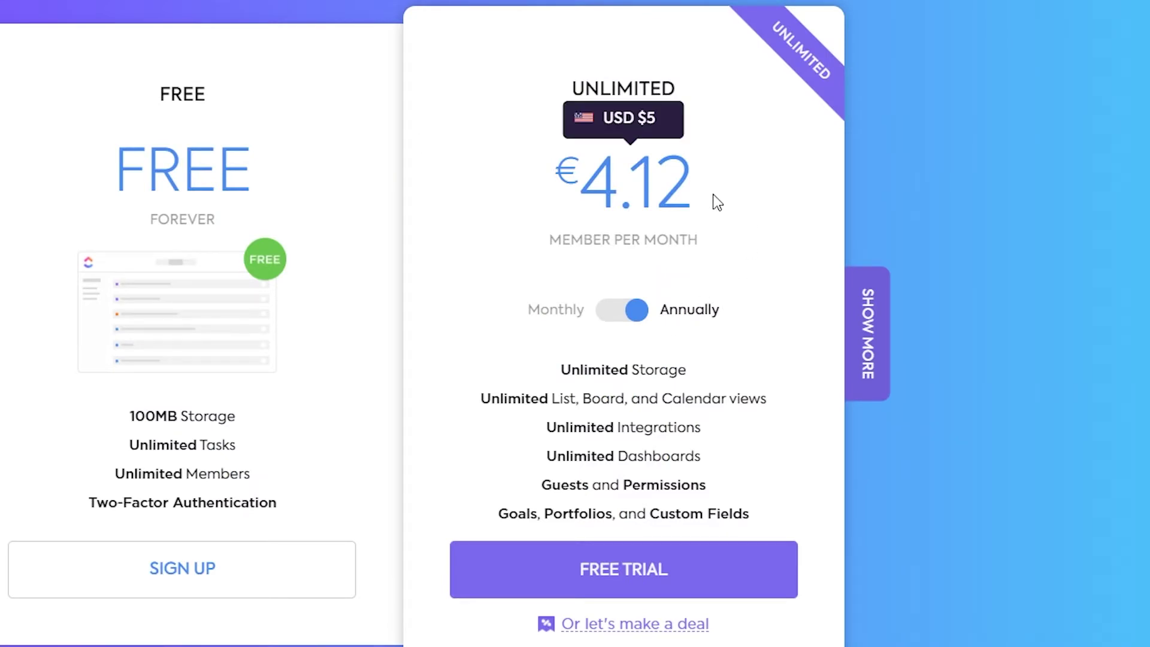
mouse_move(680, 434)
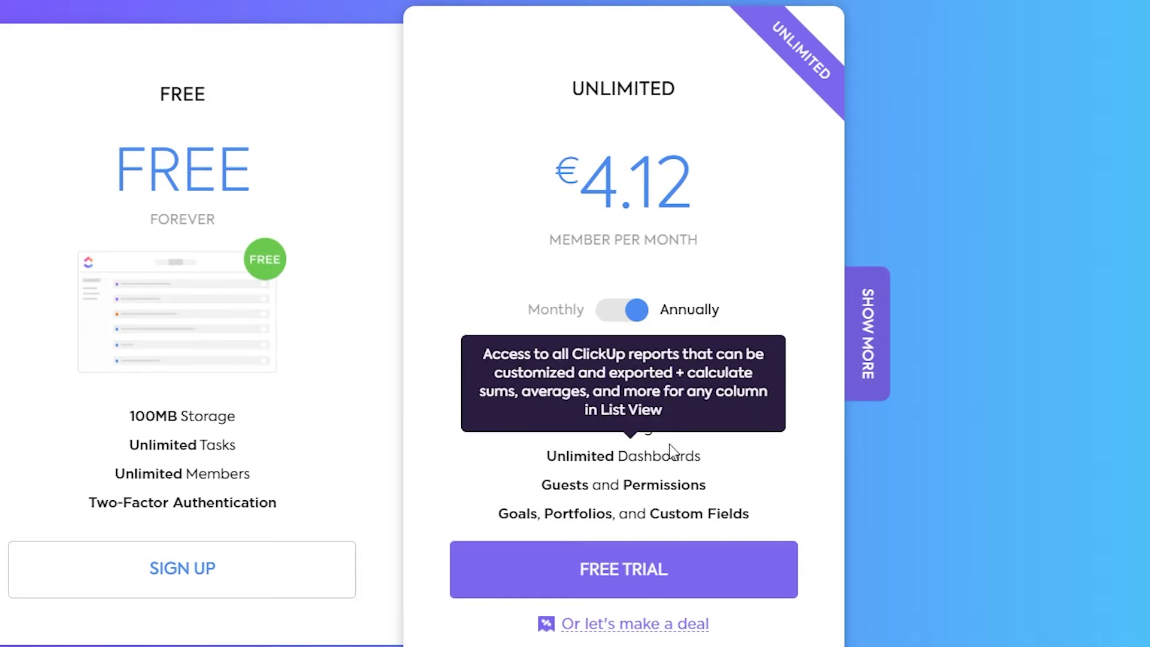
mouse_move(663, 487)
mouse_move(628, 490)
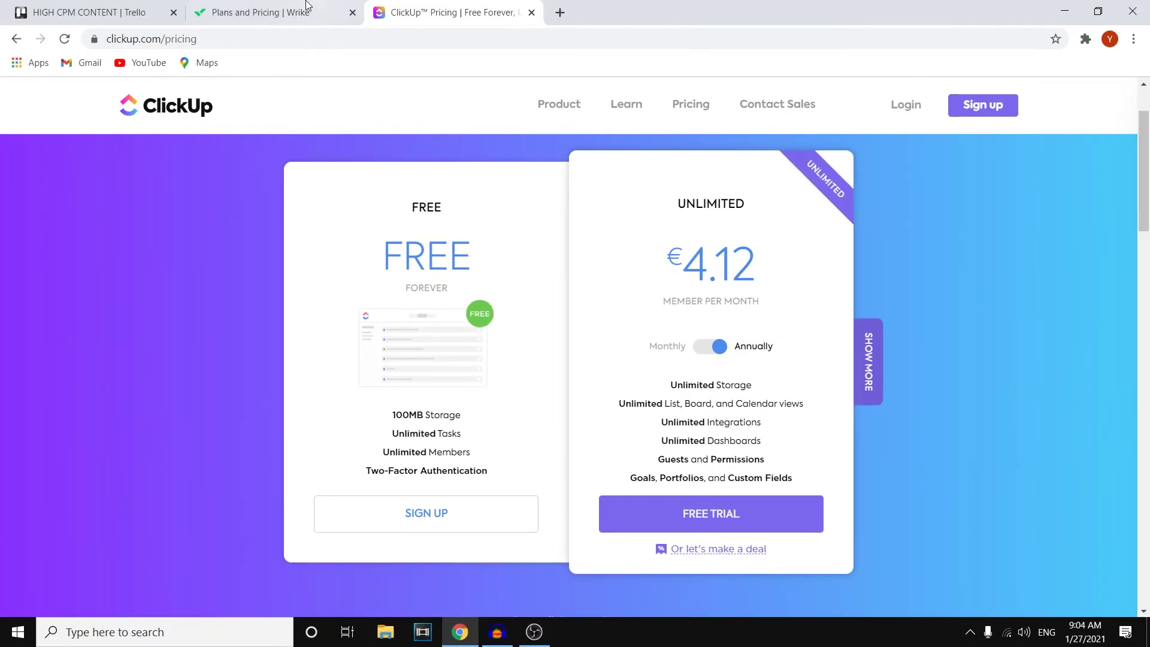
left_click(306, 6)
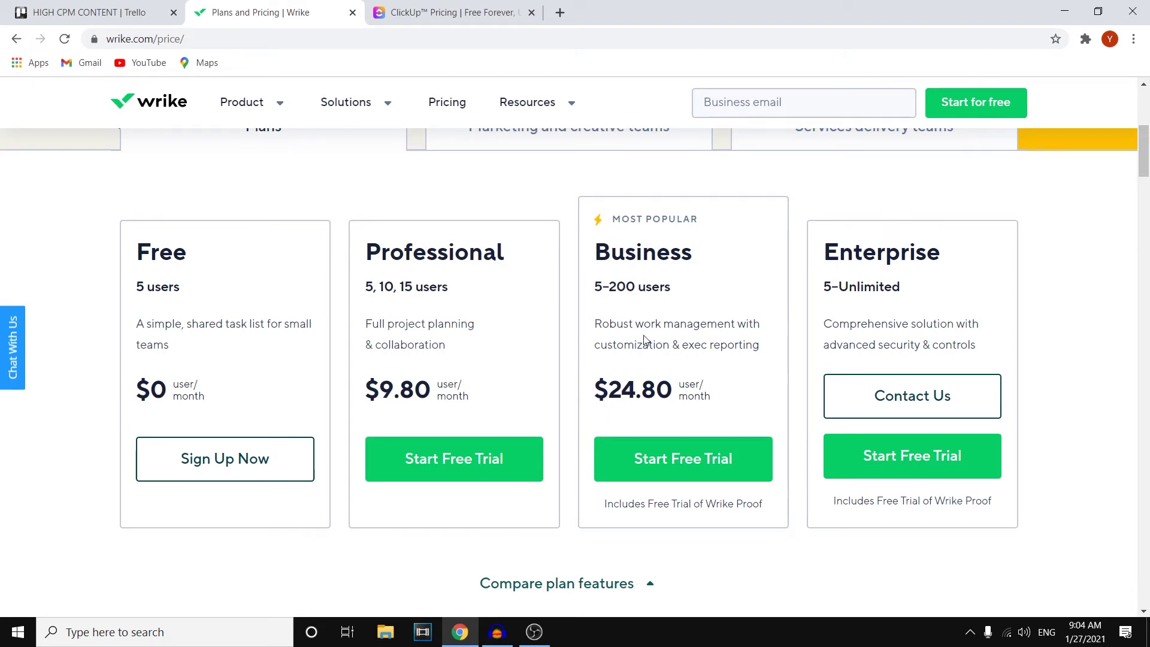
left_click_drag(606, 243, 699, 262)
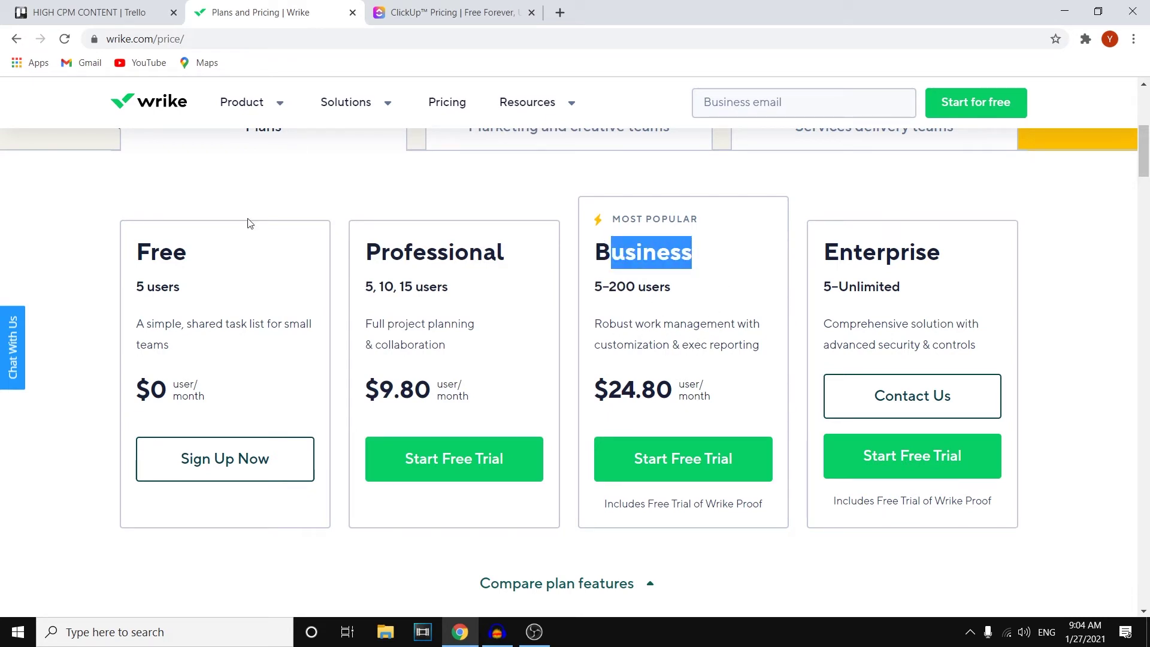
left_click(455, 12)
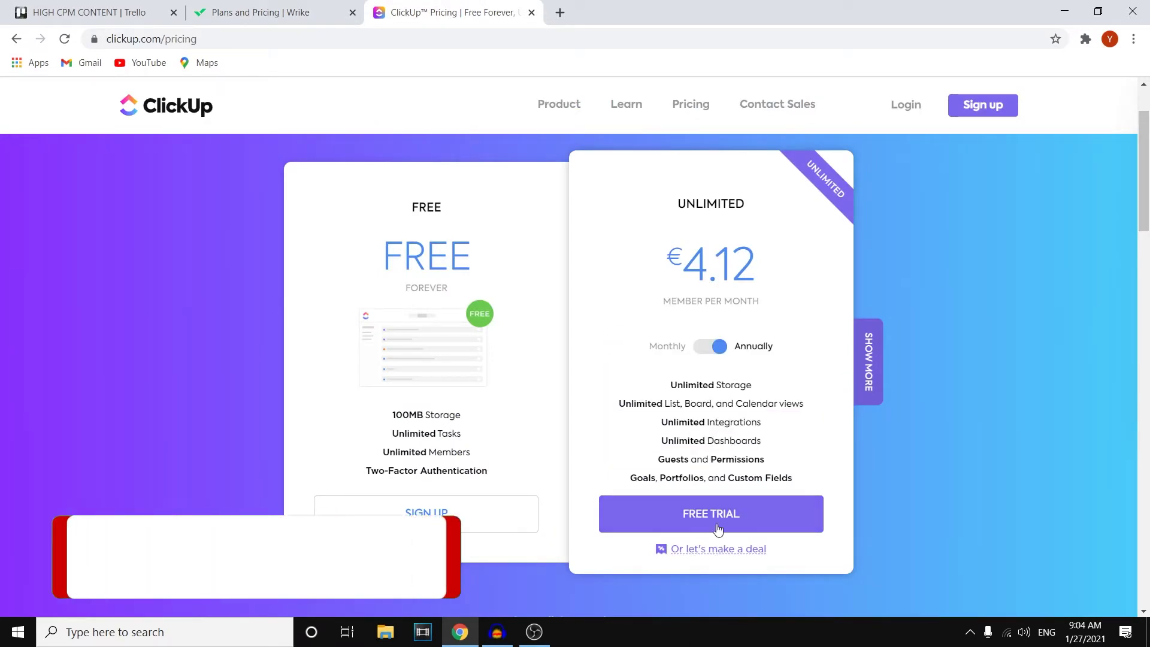
mouse_move(706, 479)
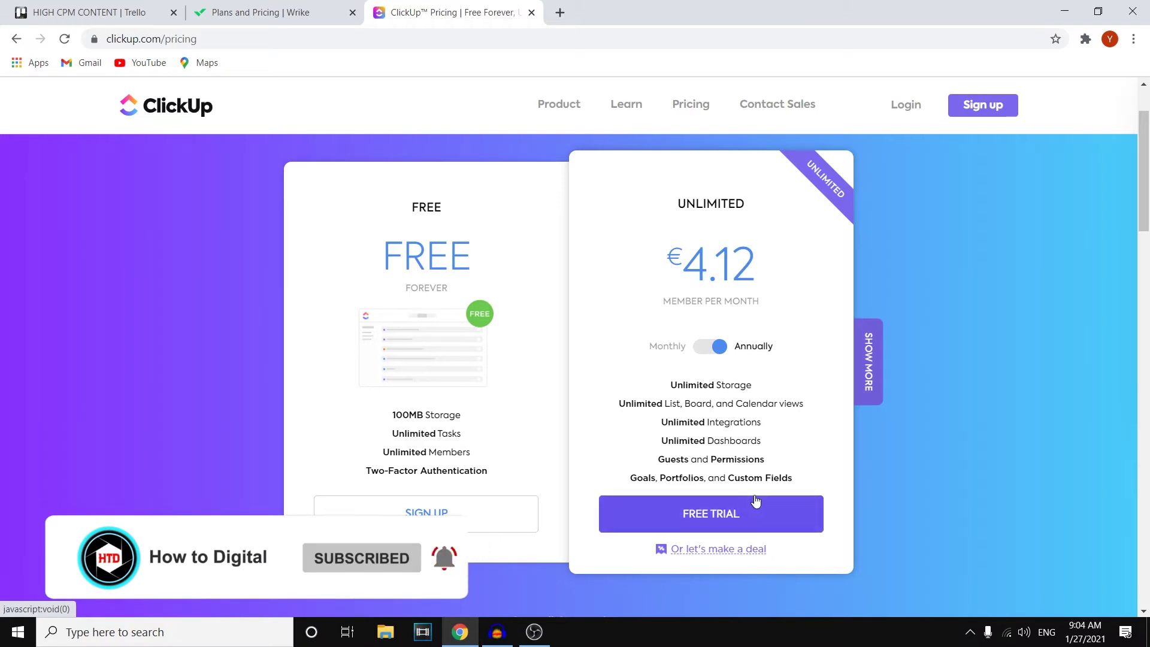
left_click(260, 12)
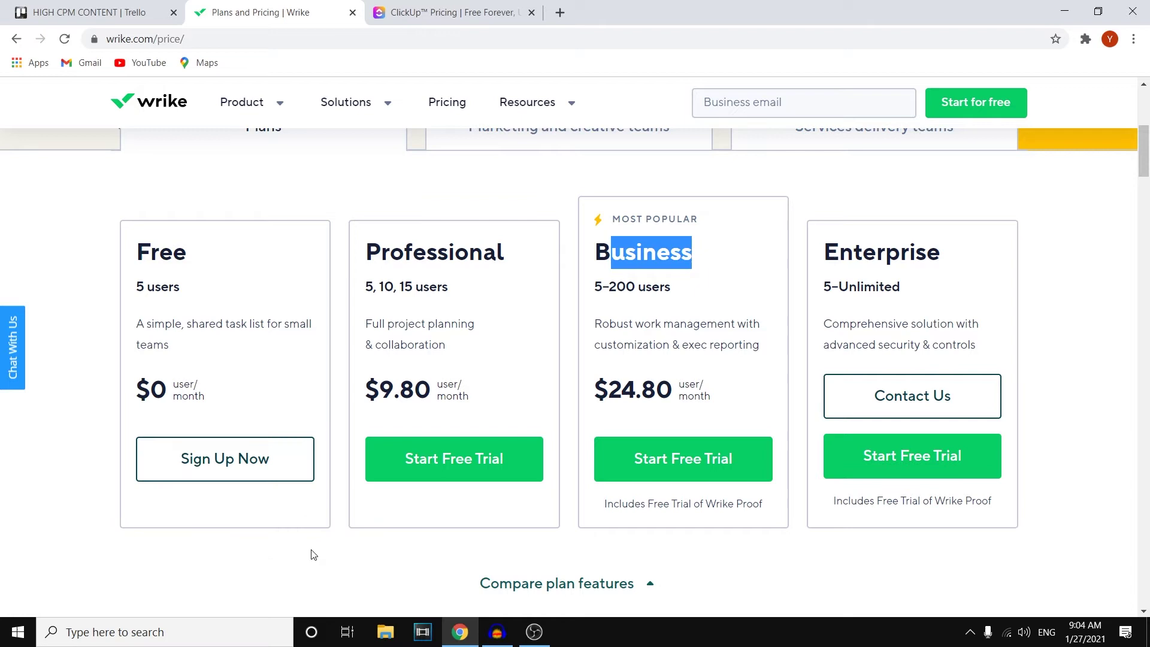
left_click(489, 4)
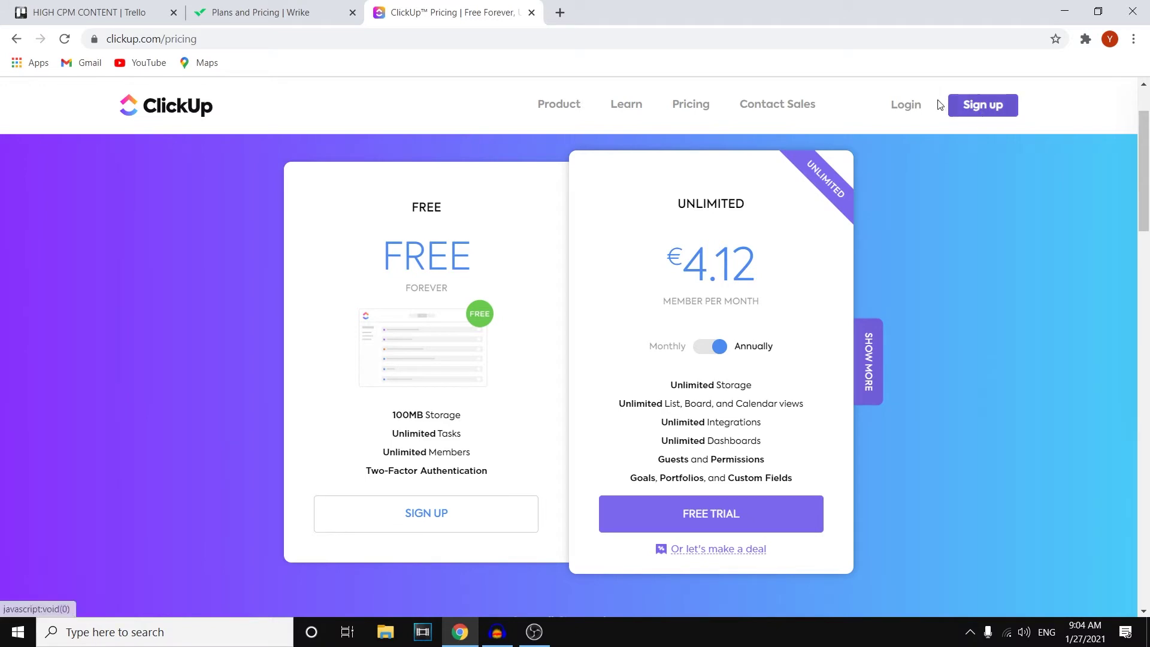
Log into Wrike and dismiss ClickUp's Learn Calendar View popup on the strategy list
left_click(906, 105)
left_click(327, 5)
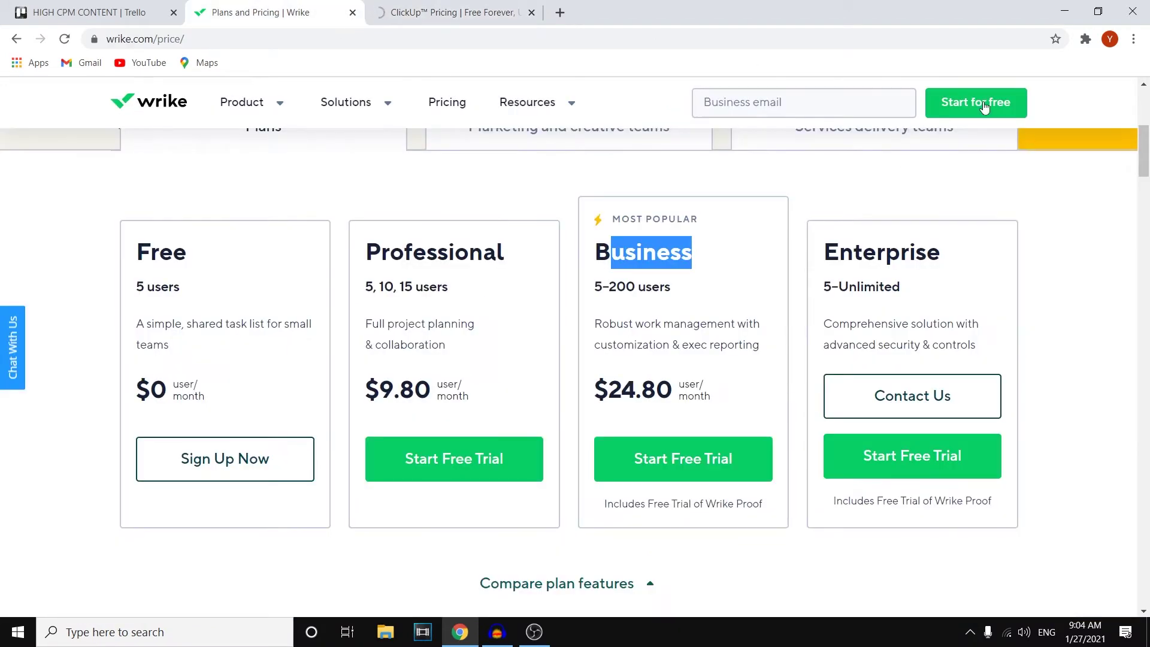
scroll(1018, 497, "up", 6)
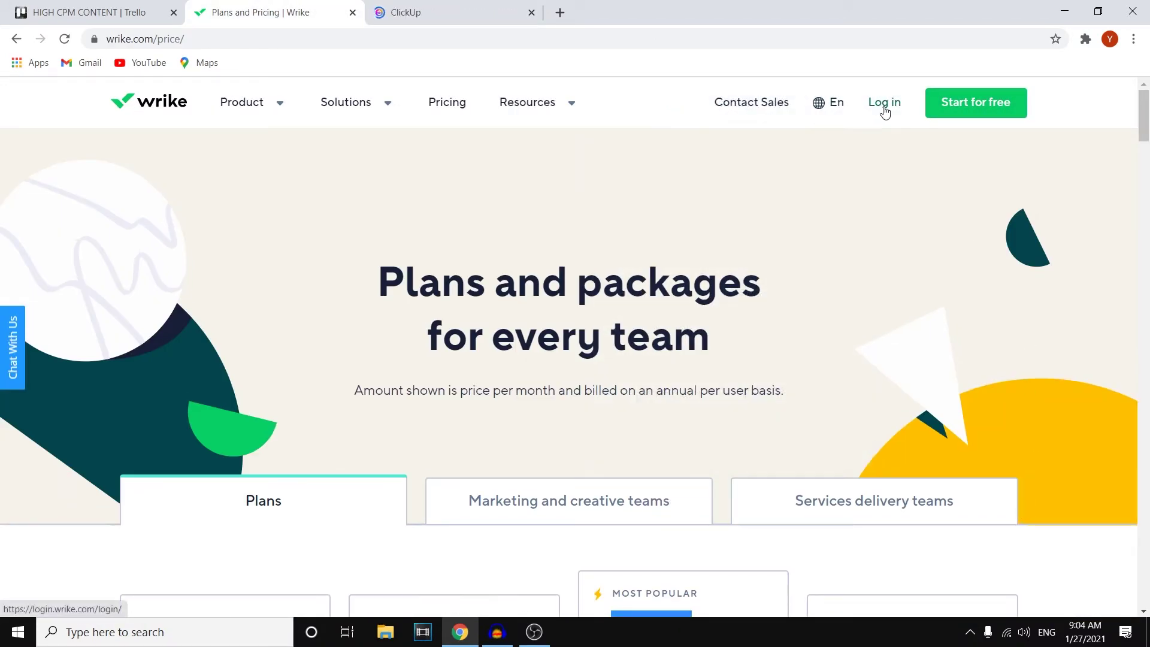
left_click(884, 105)
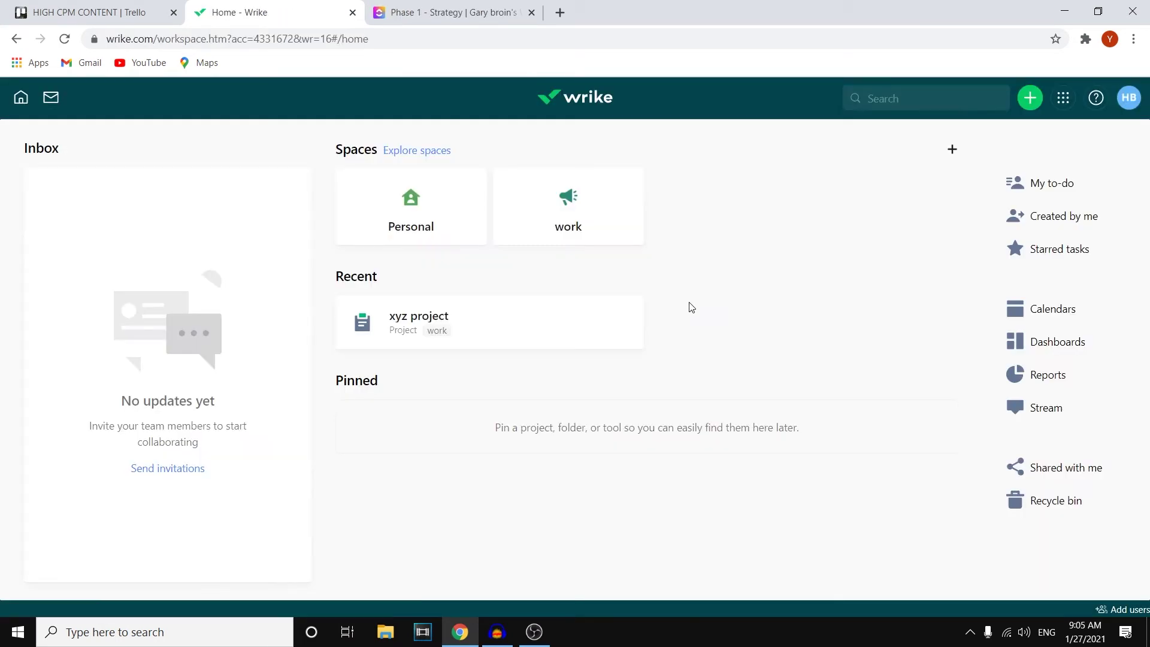
left_click(450, 9)
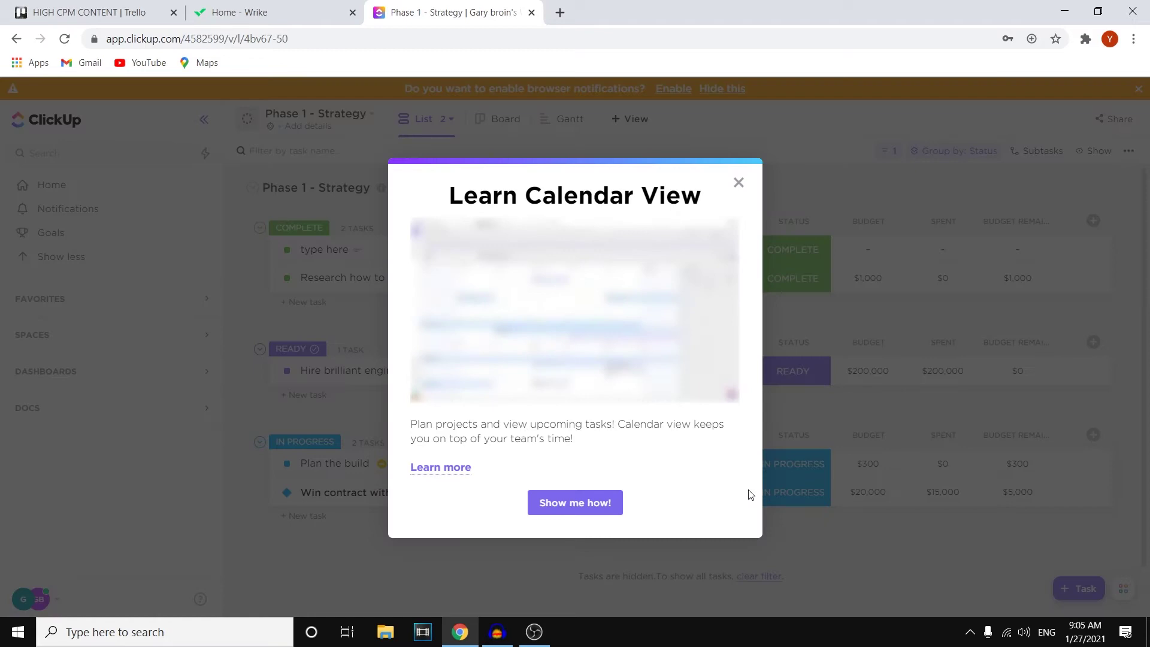
left_click(738, 183)
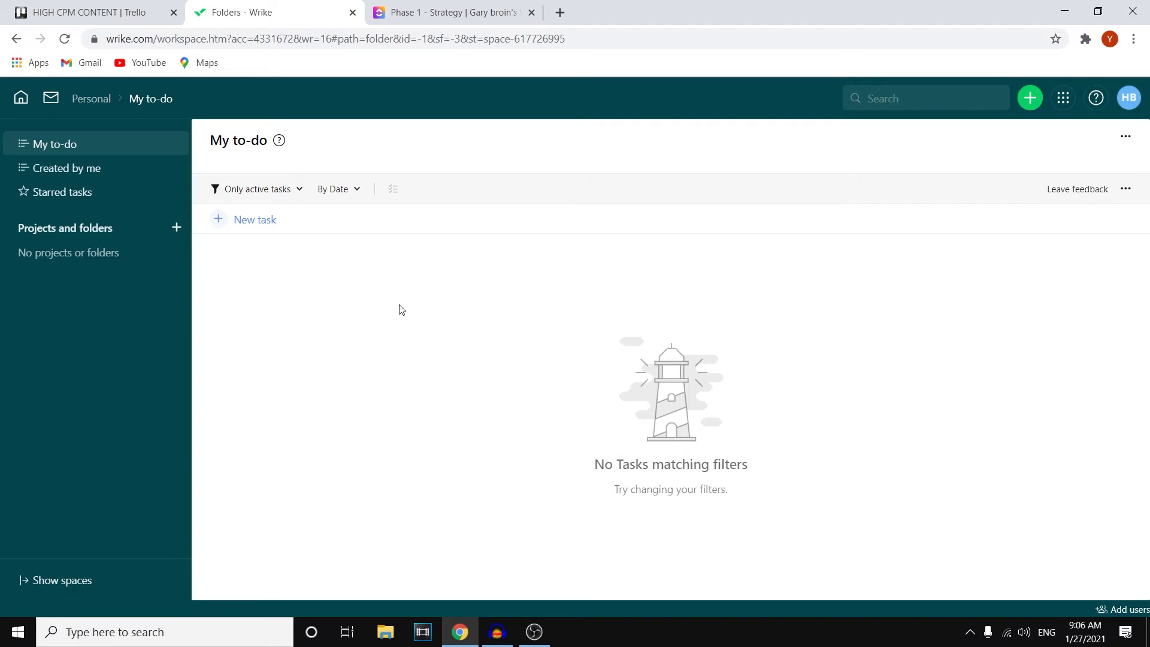
Create the task 'MAKE A VIDEO' in My to-do and open its detail panel
left_click(244, 223)
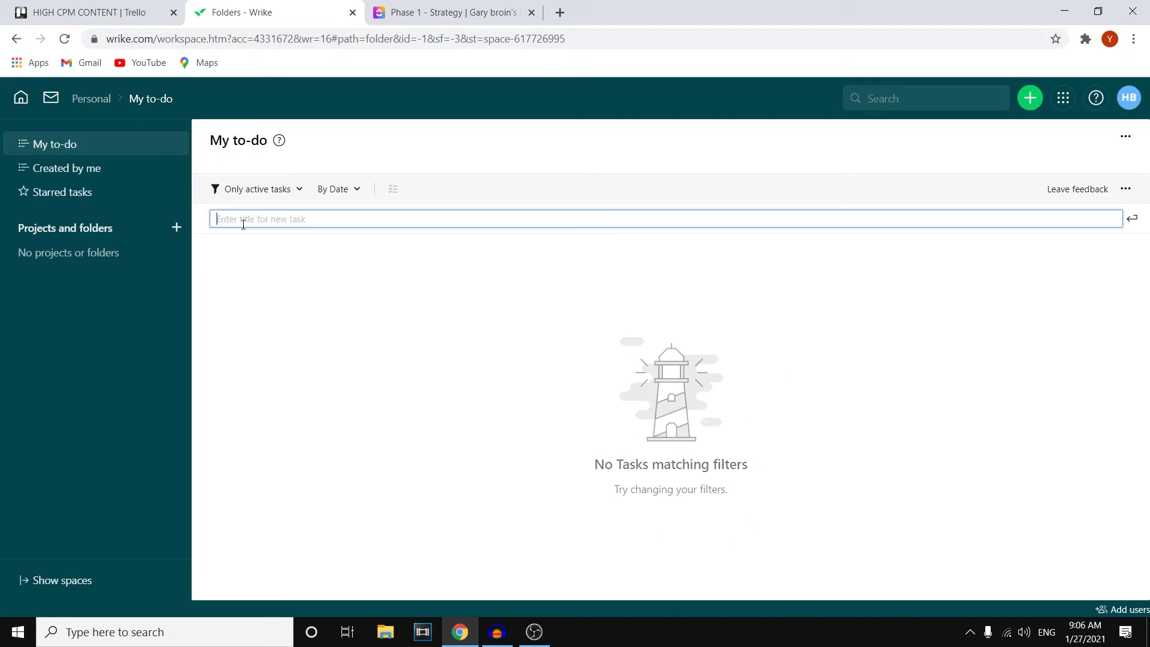
type("MAKE A VIDEO")
key("Return")
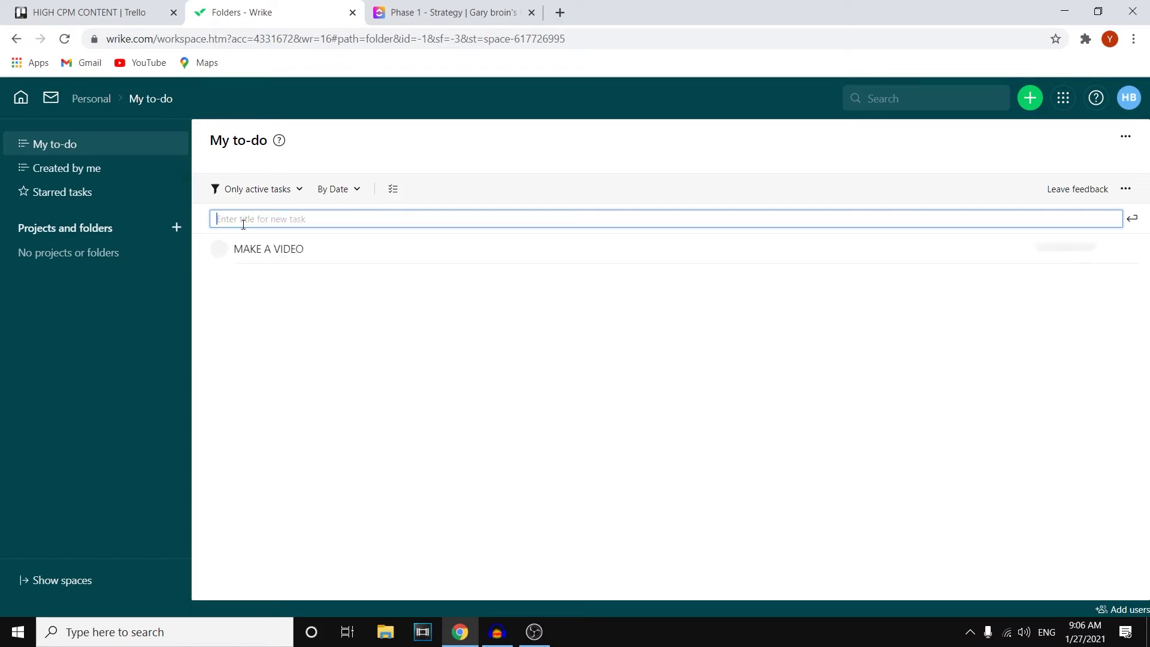
key("Escape")
left_click(434, 258)
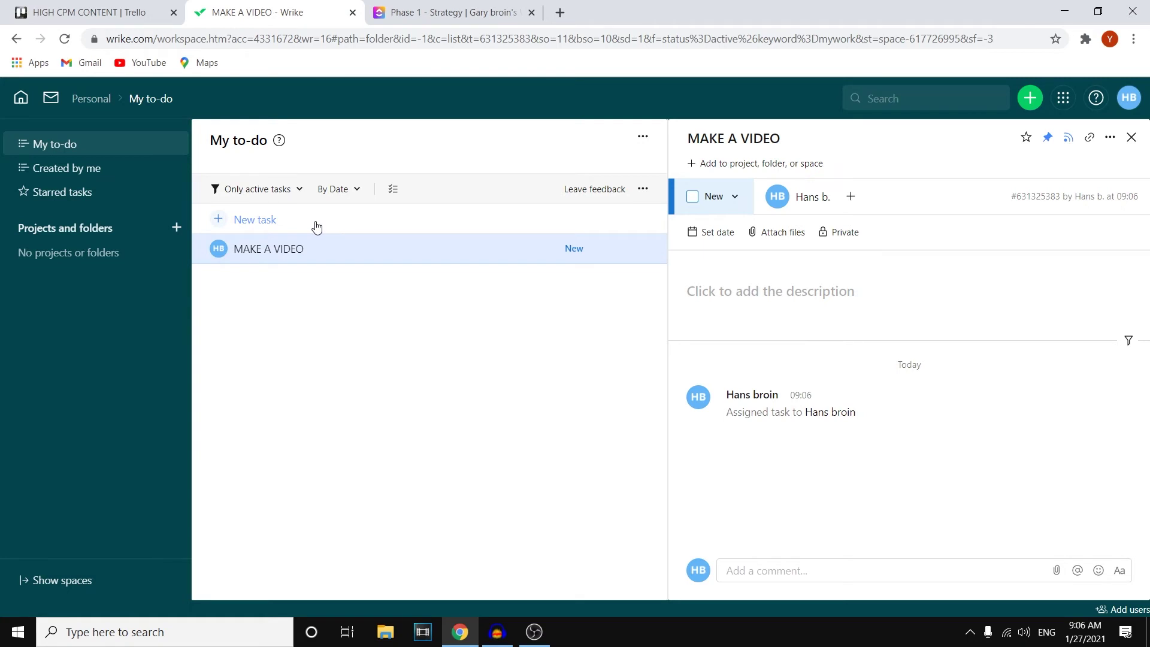
Change the 'Research how to crush the competition' task status from COMPLETE to IN PROGRESS
left_click(492, 8)
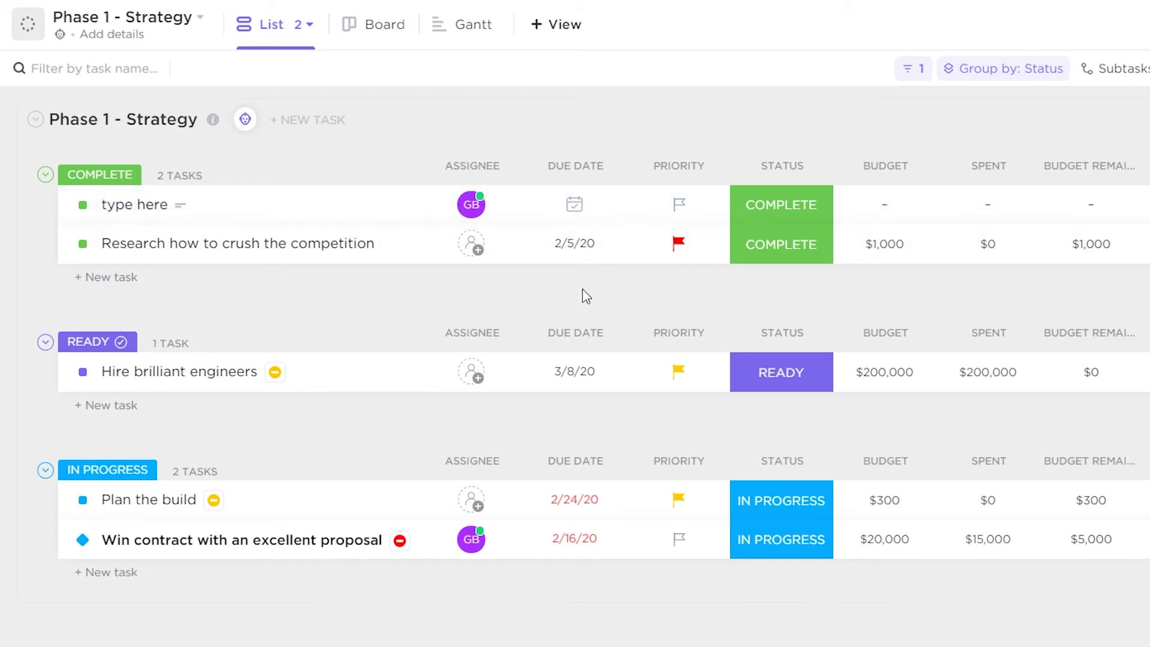
right_click(557, 288)
left_click(544, 128)
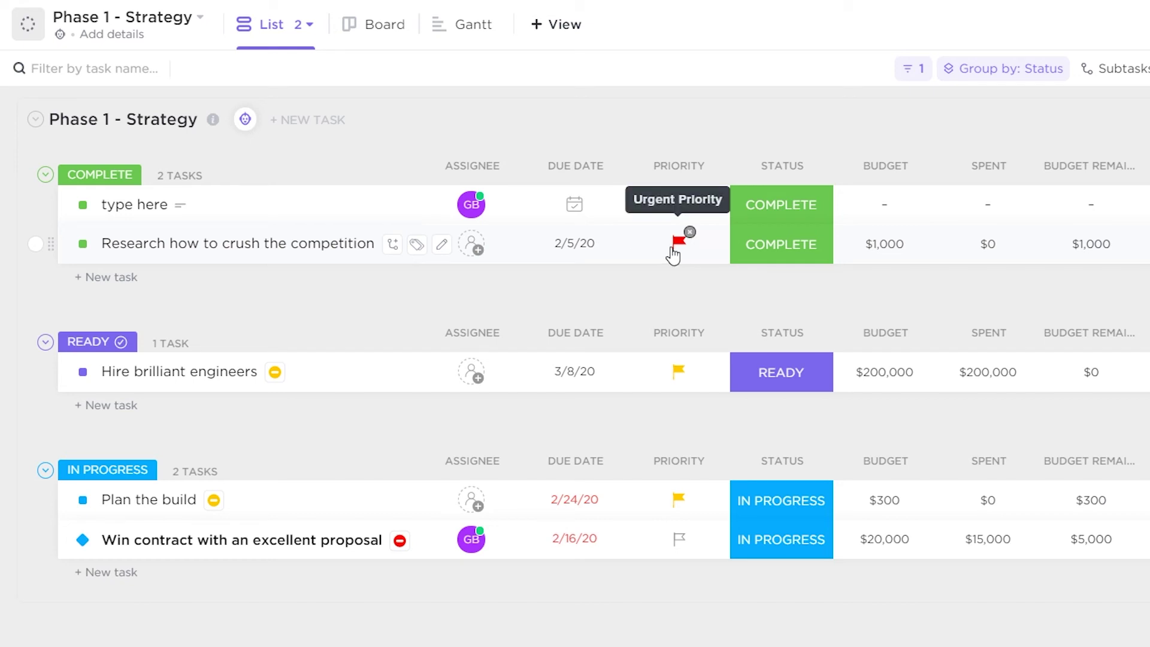
left_click(802, 246)
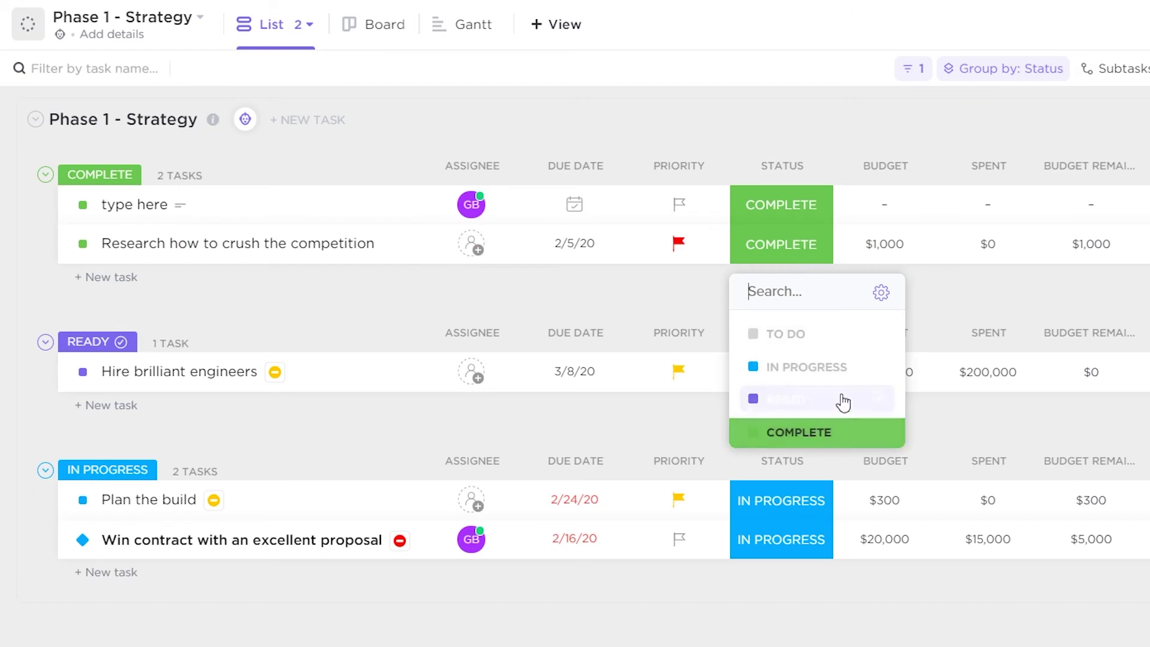
left_click(842, 368)
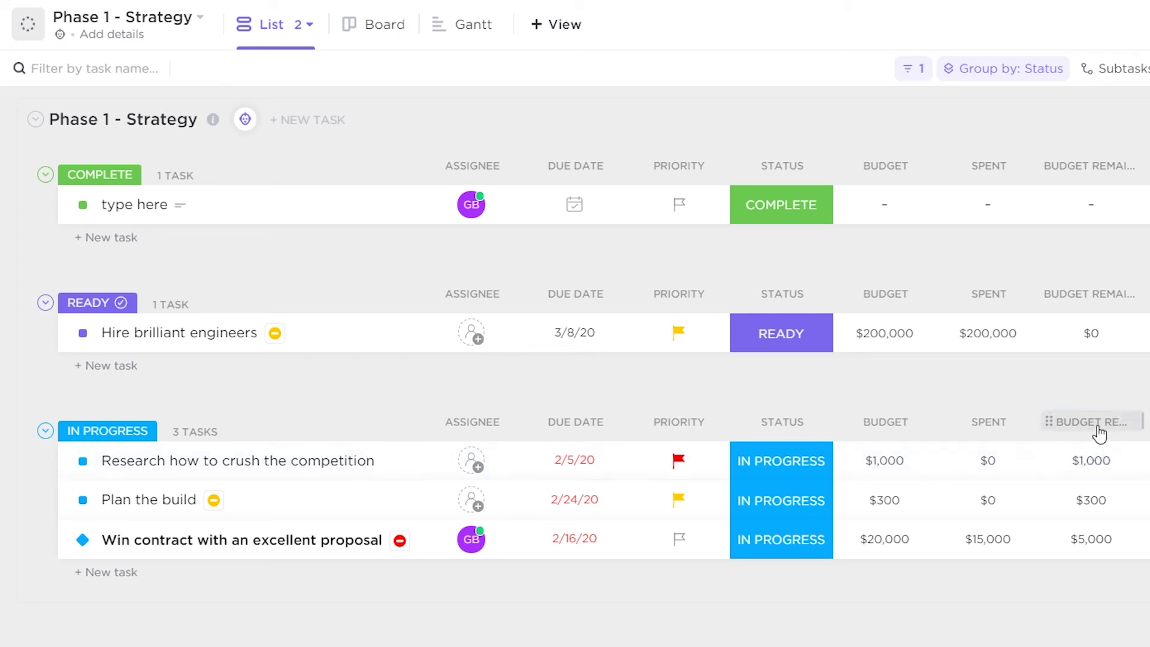
Enter 200 as the Research task's Spent amount, leaving $800 of budget remaining
left_click(995, 463)
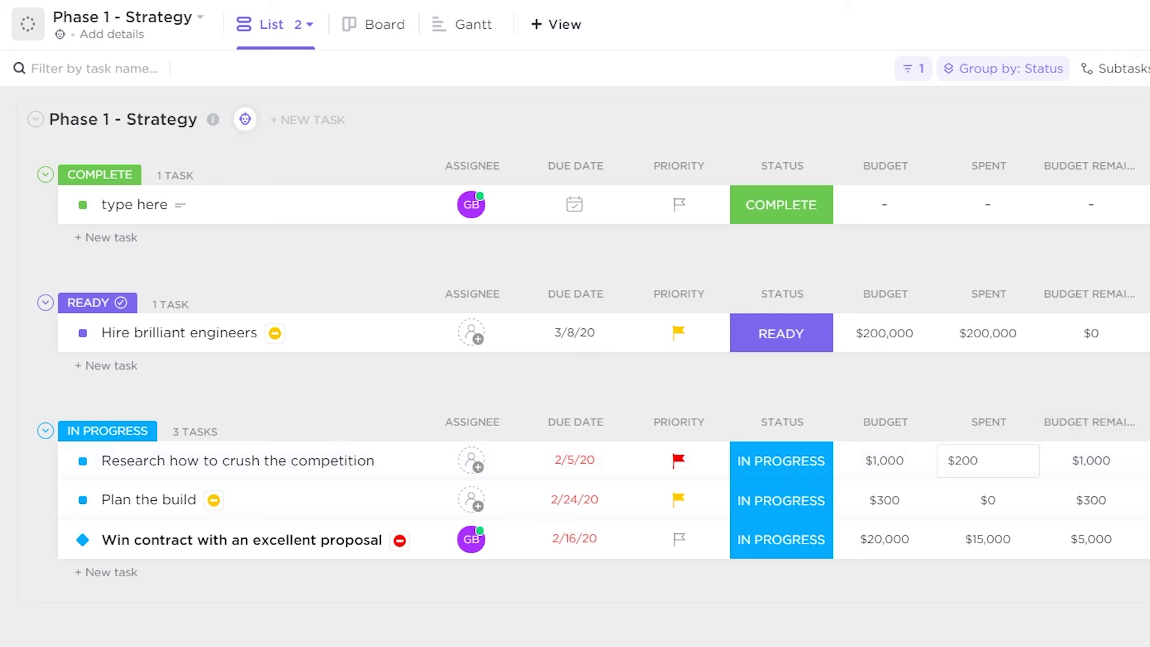
type("200")
key("Return")
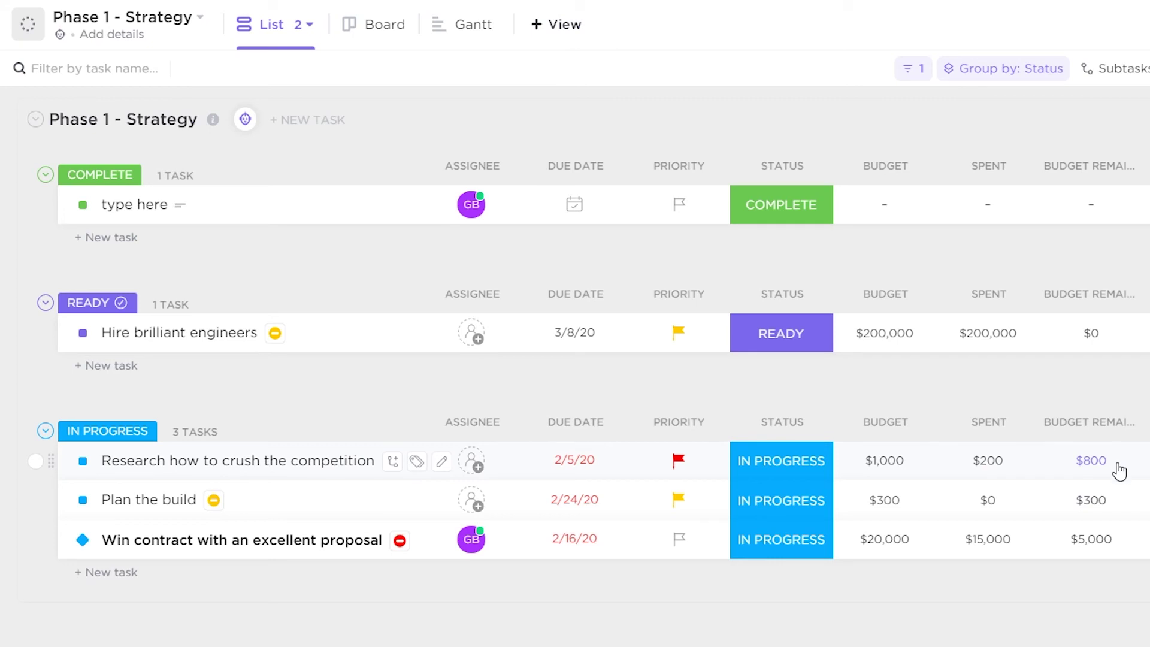
scroll(762, 392, "down", 2)
scroll(744, 452, "up", 2)
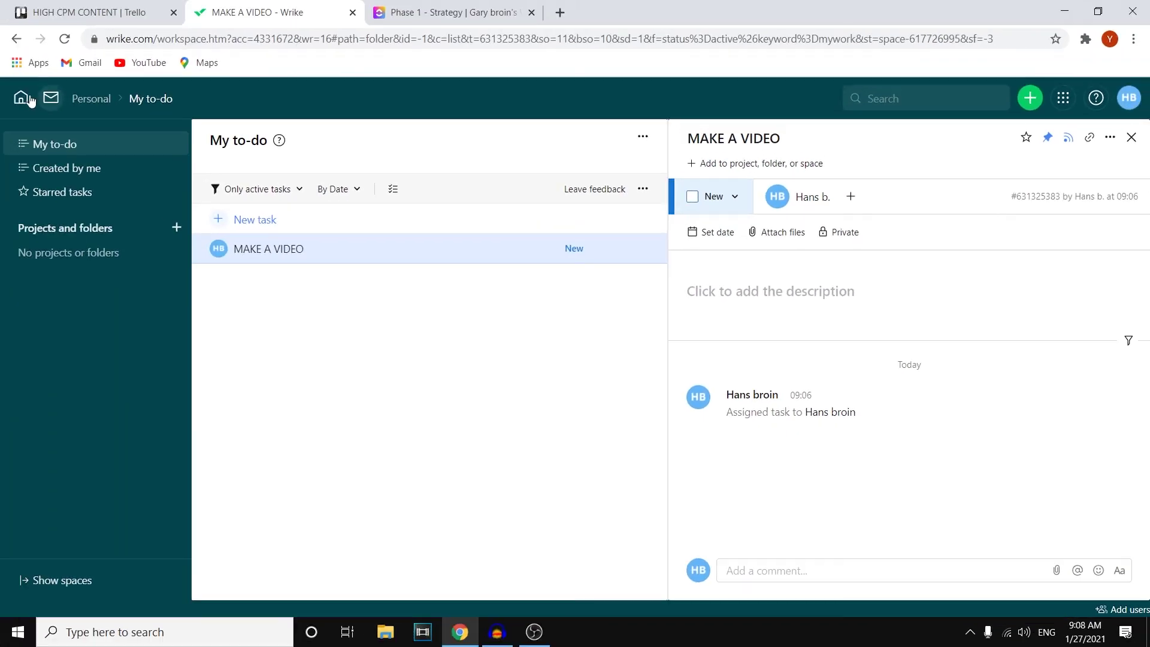
Go to Wrike's Home page and open the xyz project board
left_click(21, 97)
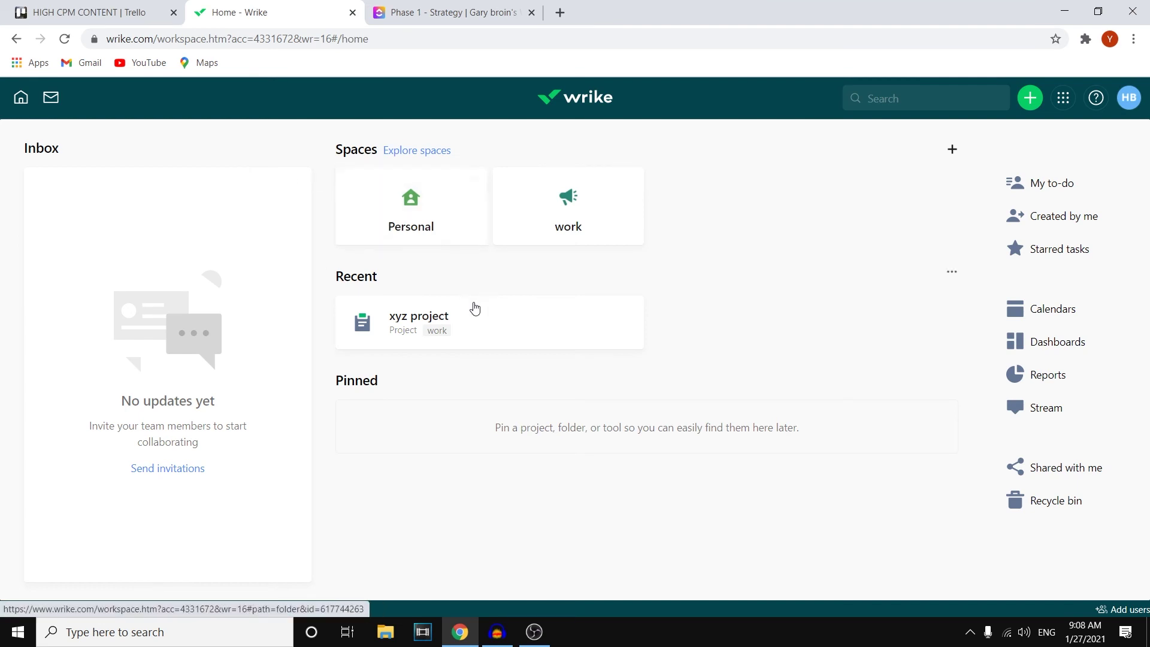
left_click(477, 317)
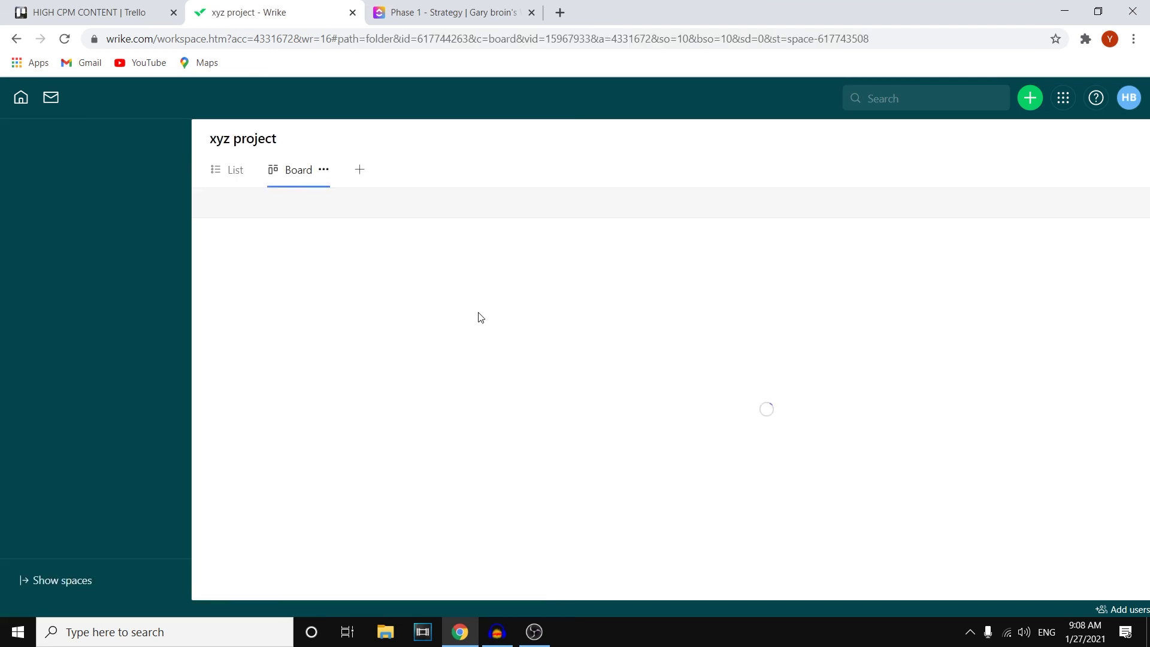
right_click(455, 248)
key("Escape")
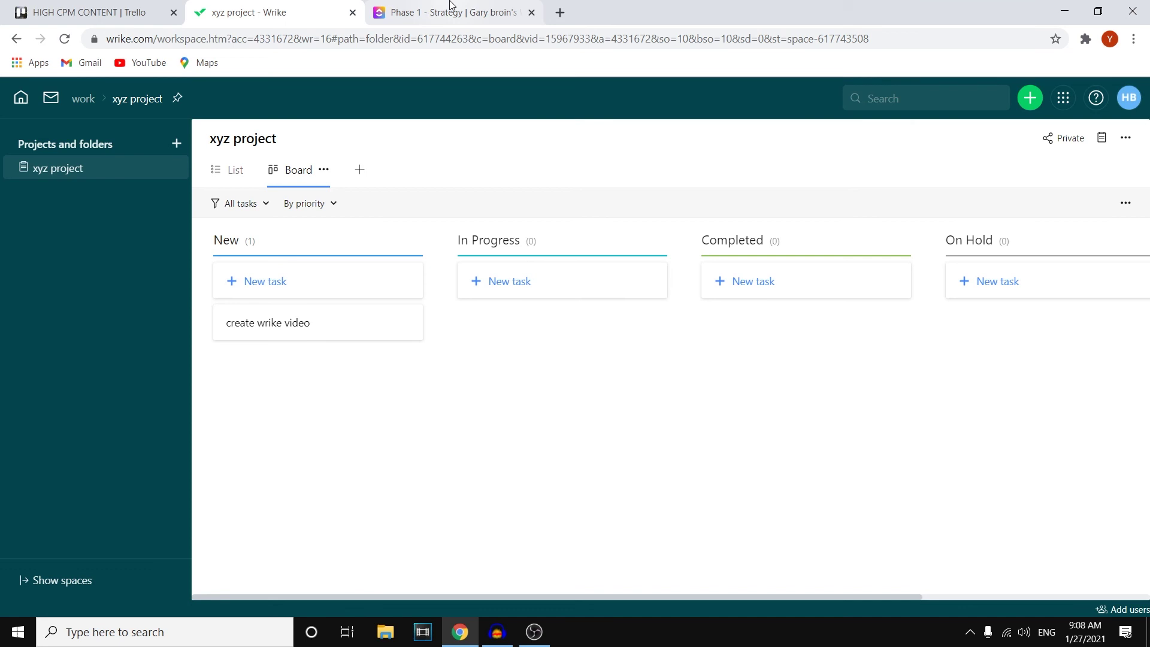
Set ClickUp's Research task status back to COMPLETE
left_click(451, 8)
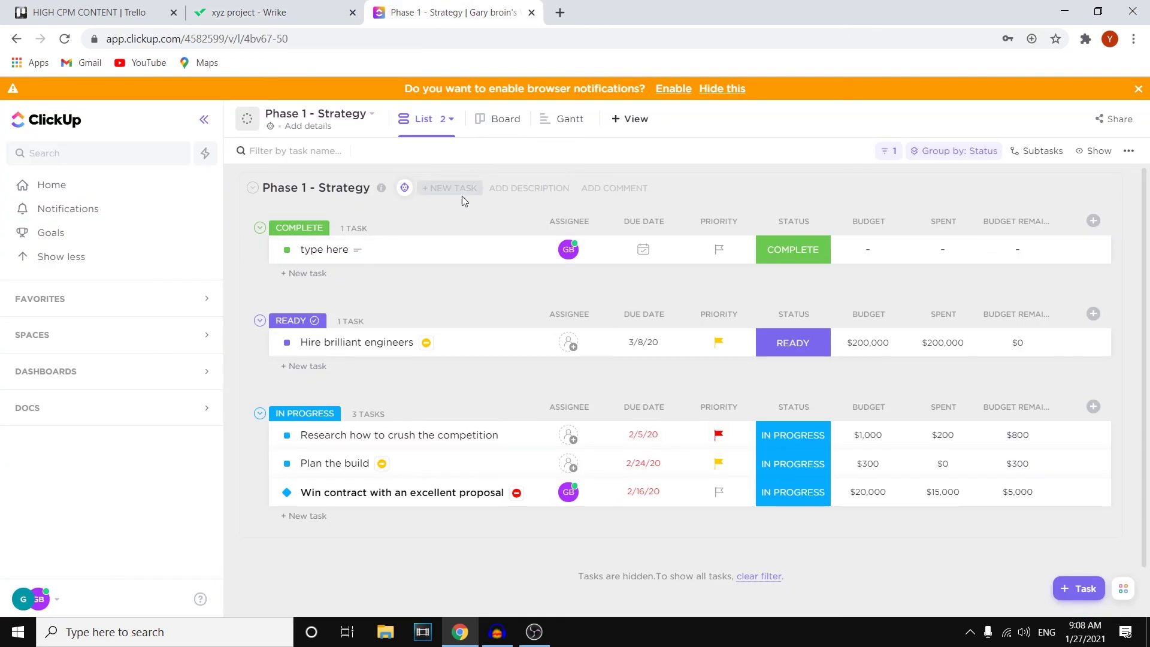
left_click(317, 13)
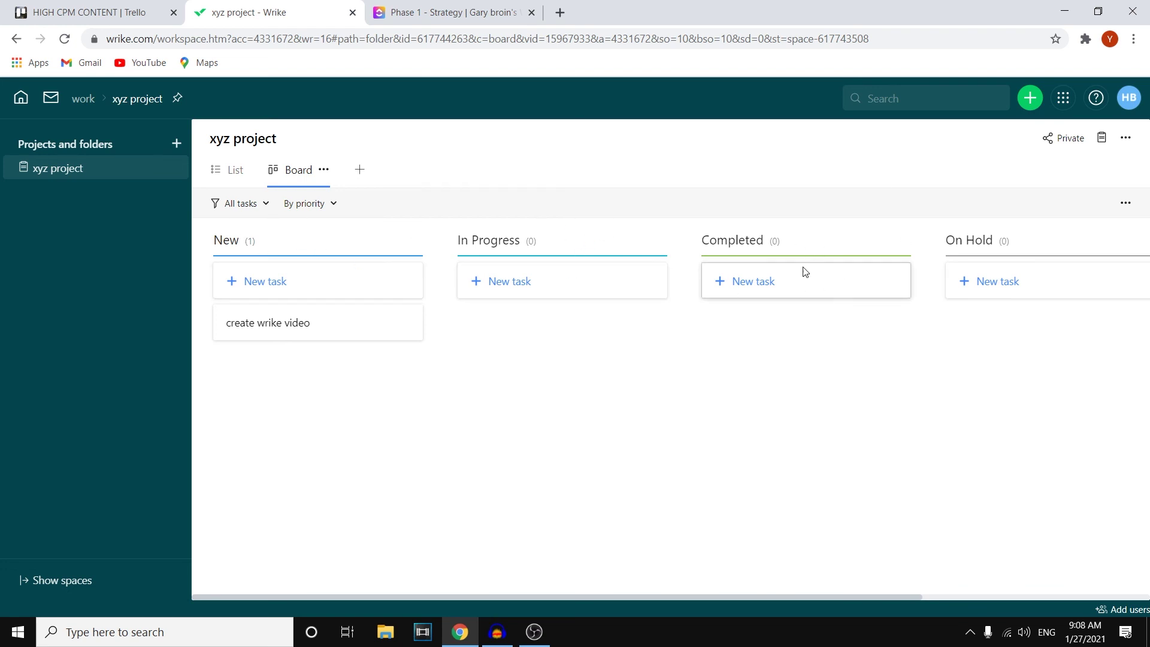
left_click(474, 11)
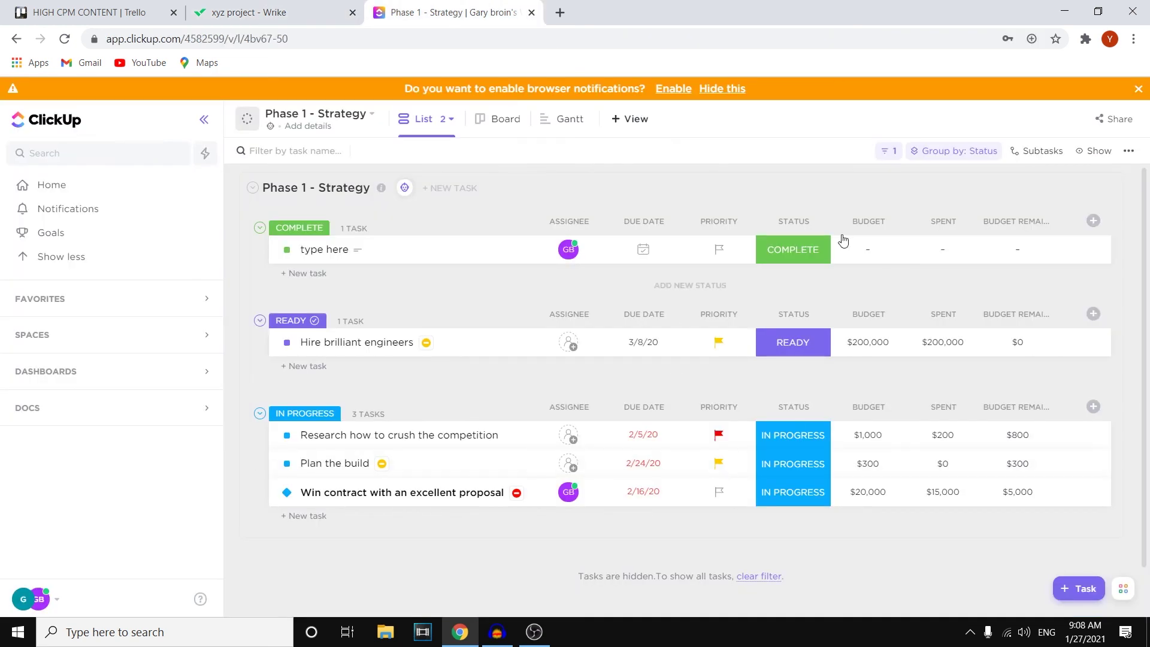
left_click(805, 435)
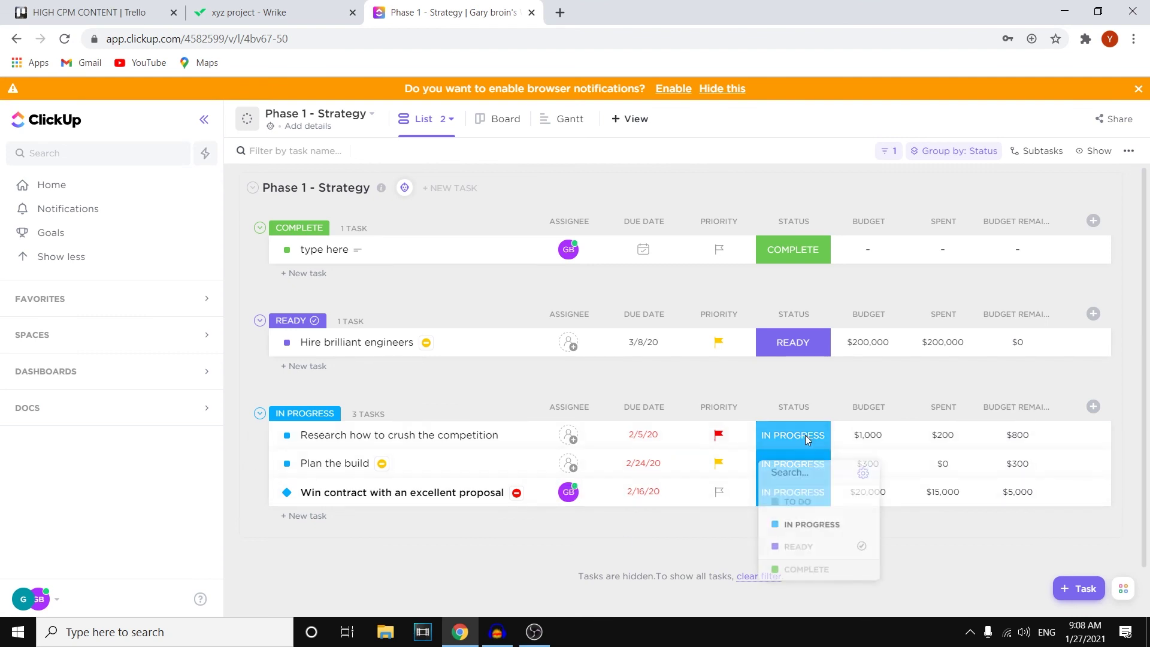
left_click(801, 568)
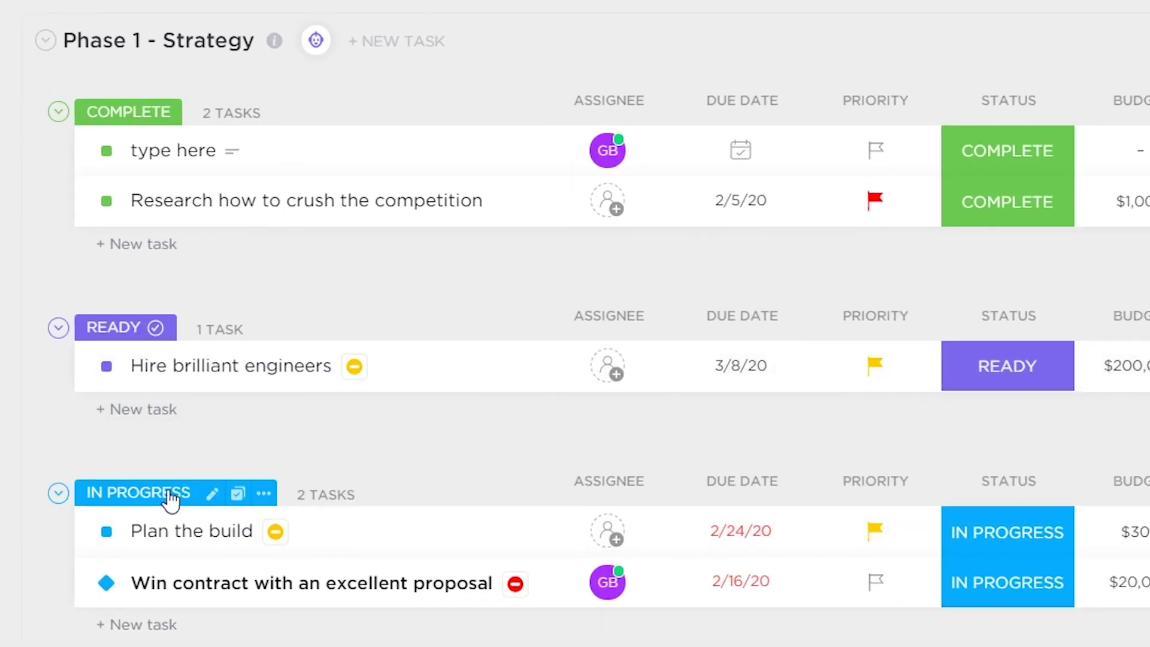
scroll(174, 496, "down", 2)
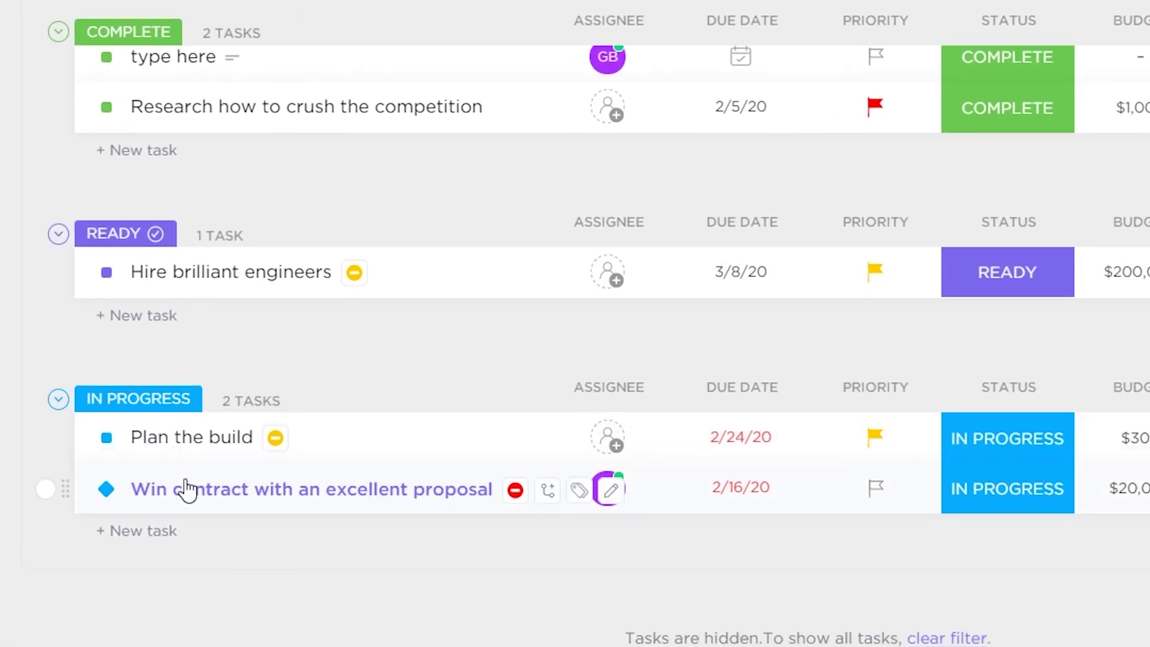
scroll(264, 267, "up", 2)
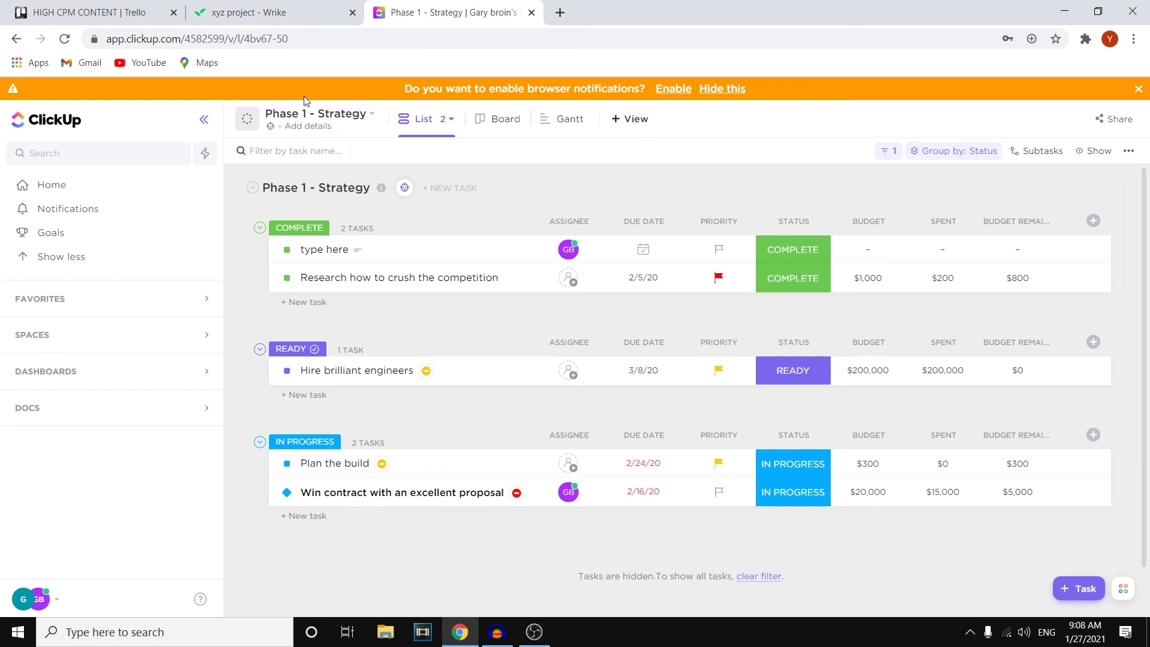
Return to Wrike's xyz project board showing the 'create wrike video' task under New
left_click(252, 12)
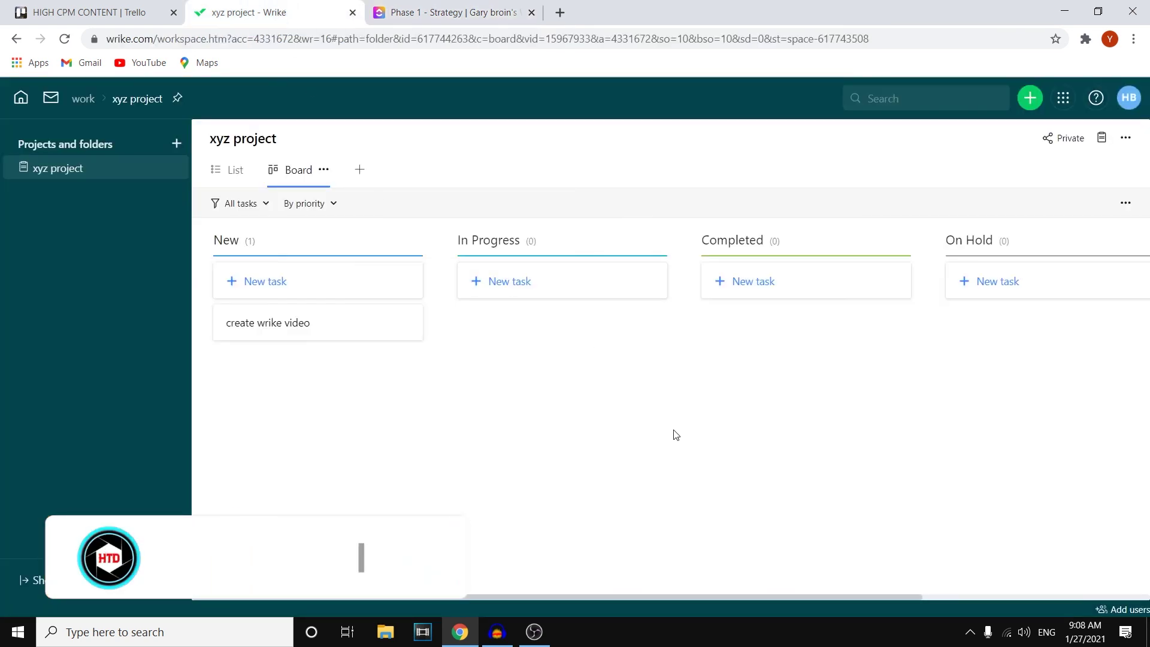